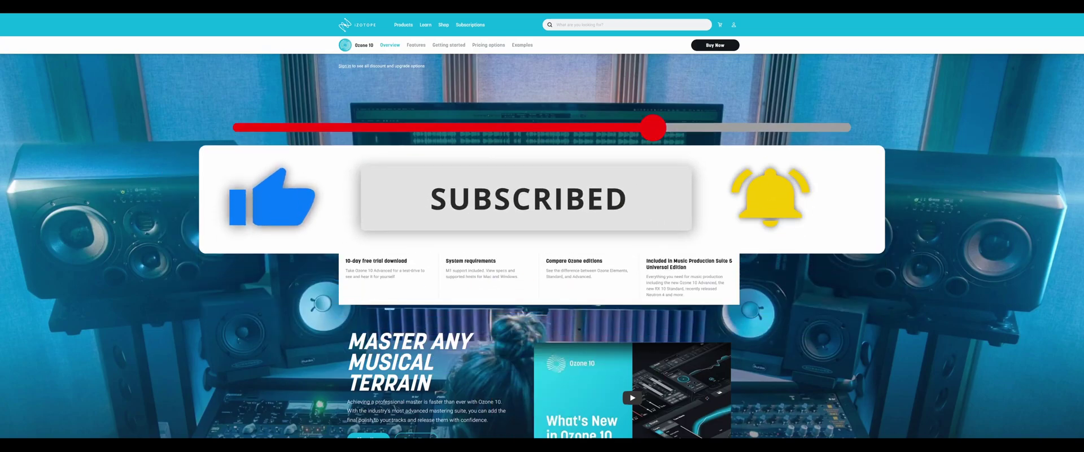
- Scroll the Ozone 10 overview past Automatic clarity and Add musical movement to the Magnify Soft Clip 'Zoom in' section
scroll(543, 226, "down", 3)
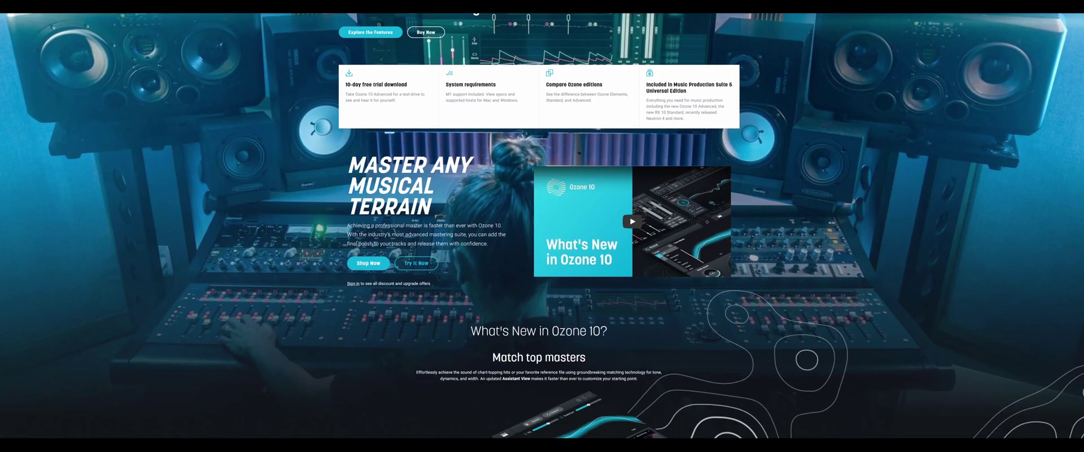
scroll(542, 226, "down", 5)
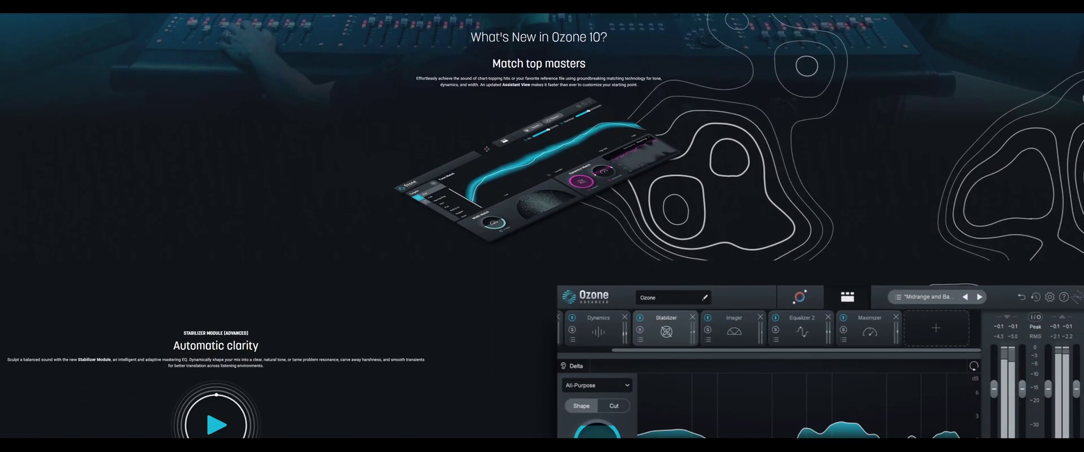
scroll(542, 226, "down", 4)
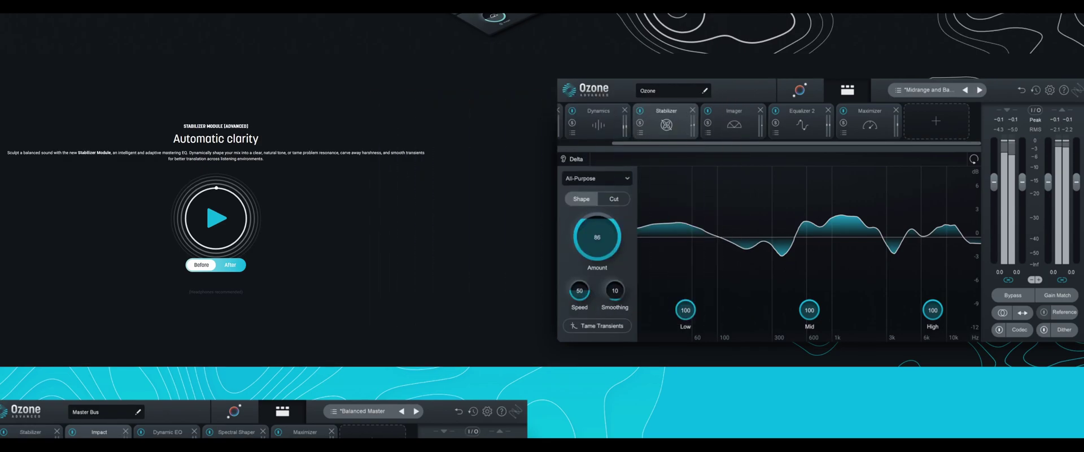
scroll(542, 226, "down", 3)
scroll(542, 226, "down", 2)
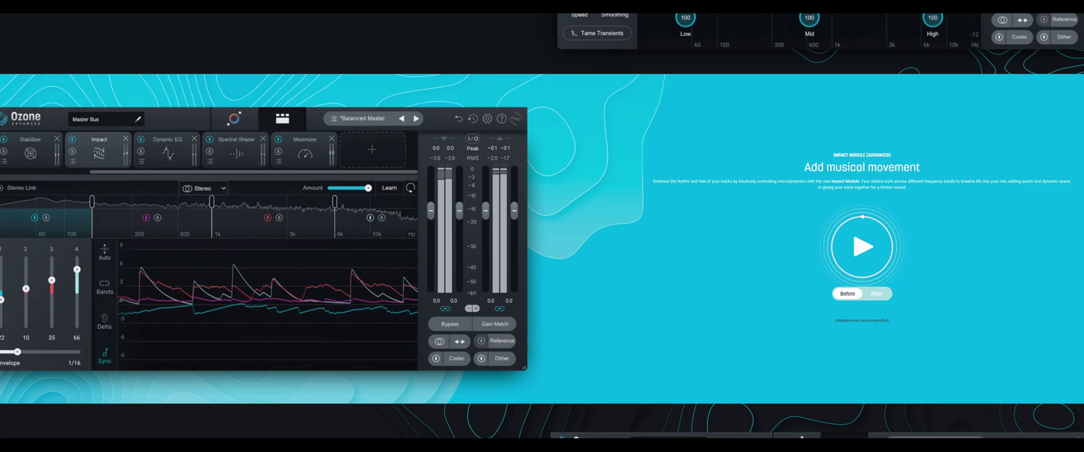
scroll(542, 225, "down", 3)
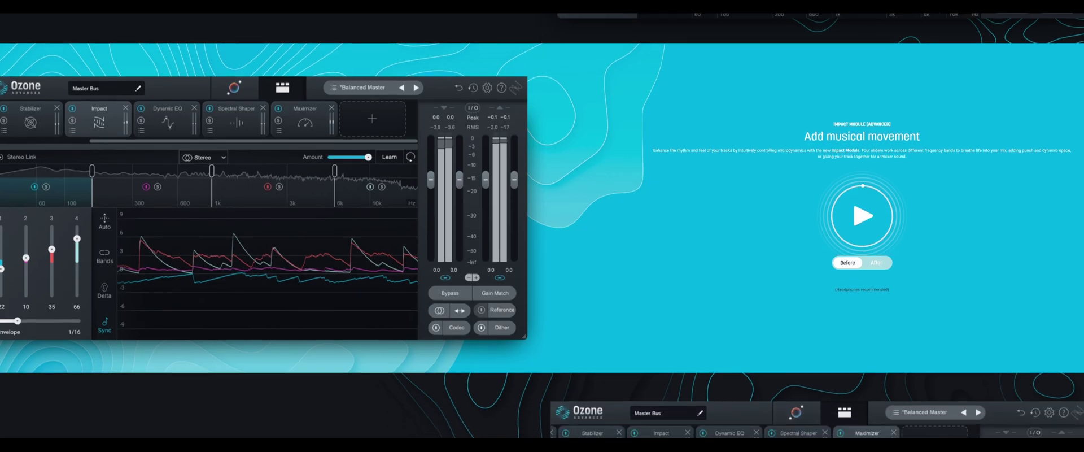
- Scroll past the New Master Assistant feature down to the Why Ozone? testimonials
scroll(542, 226, "down", 3)
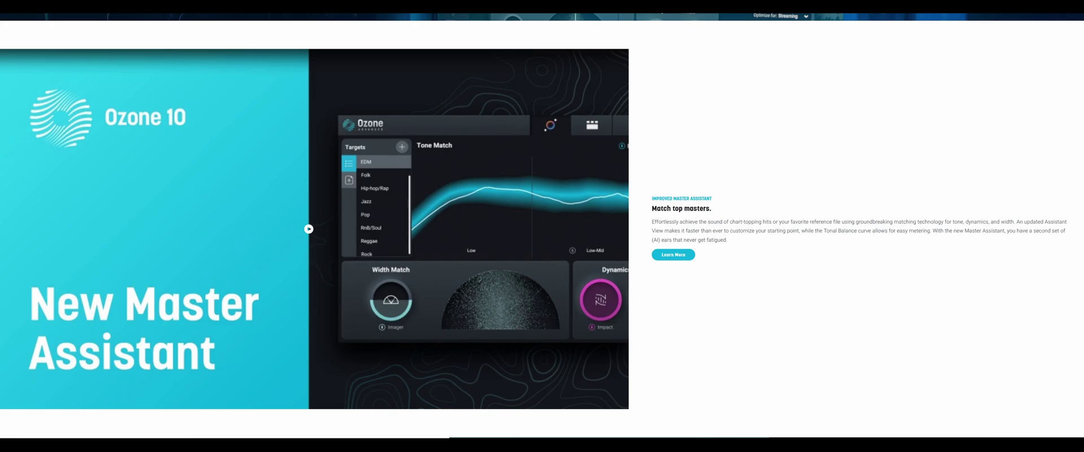
scroll(543, 226, "down", 10)
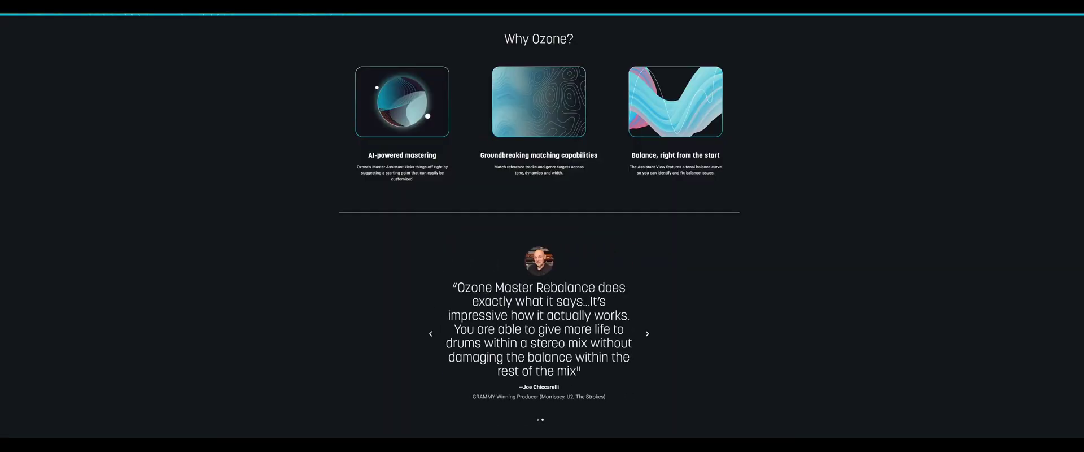
- Scroll down through the Ozone 10 articles and videos section
scroll(542, 226, "down", 10)
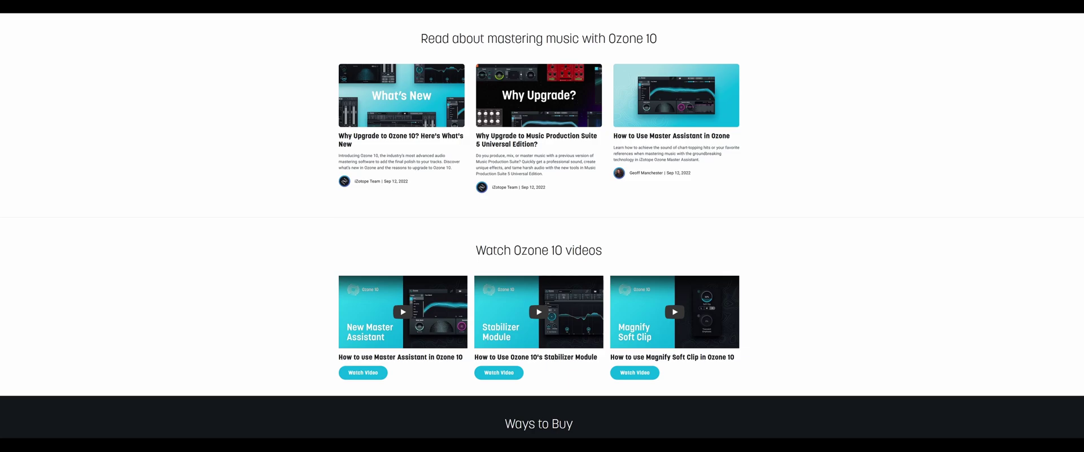
scroll(542, 226, "down", 6)
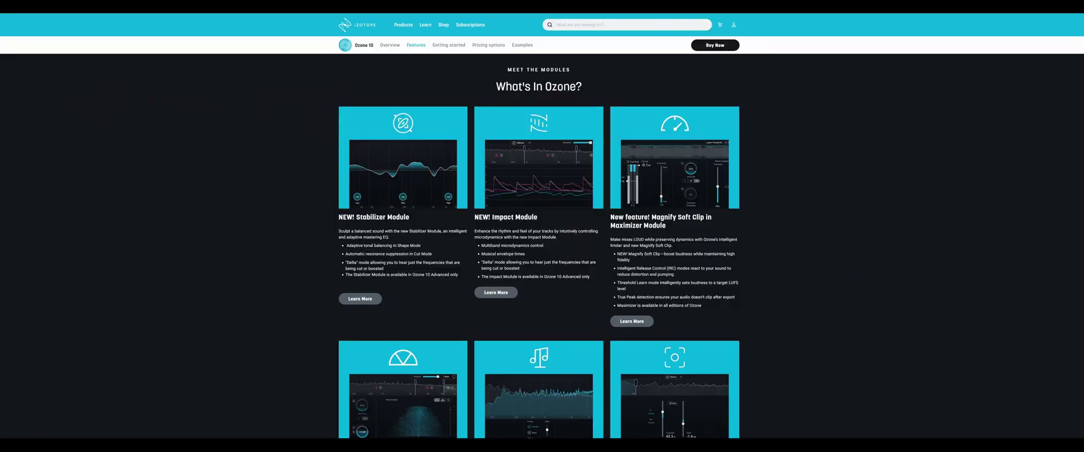
- Scroll past the module cards and Vintage Modules to the Compare Ozone 10 Features table
scroll(542, 226, "down", 5)
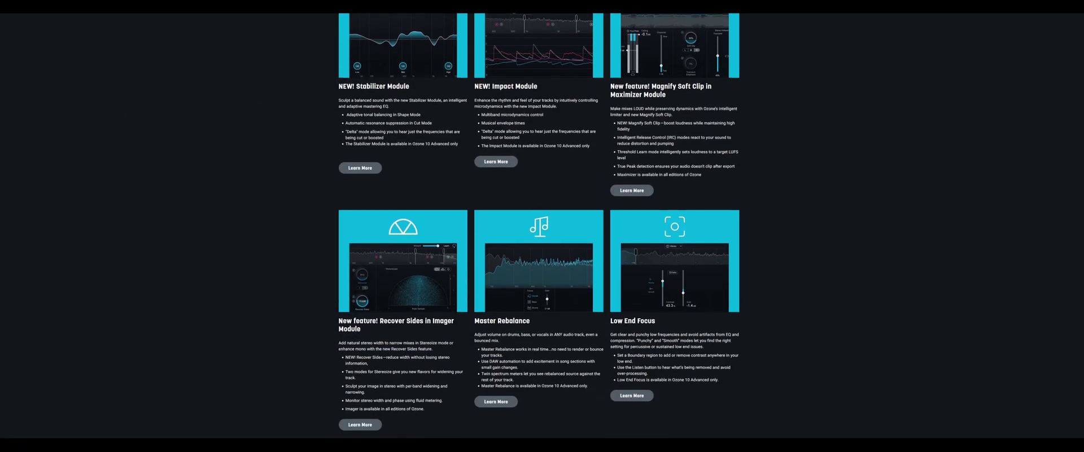
scroll(539, 226, "down", 1)
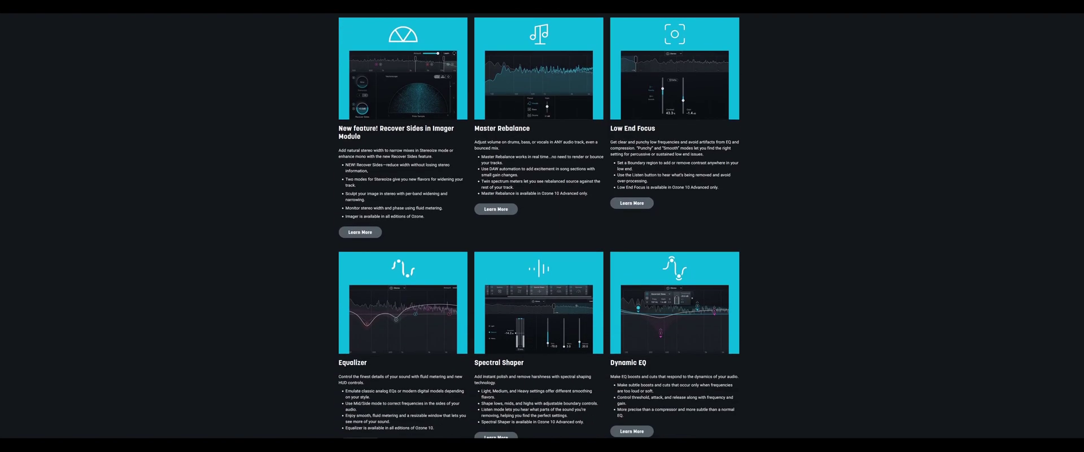
scroll(542, 226, "down", 4)
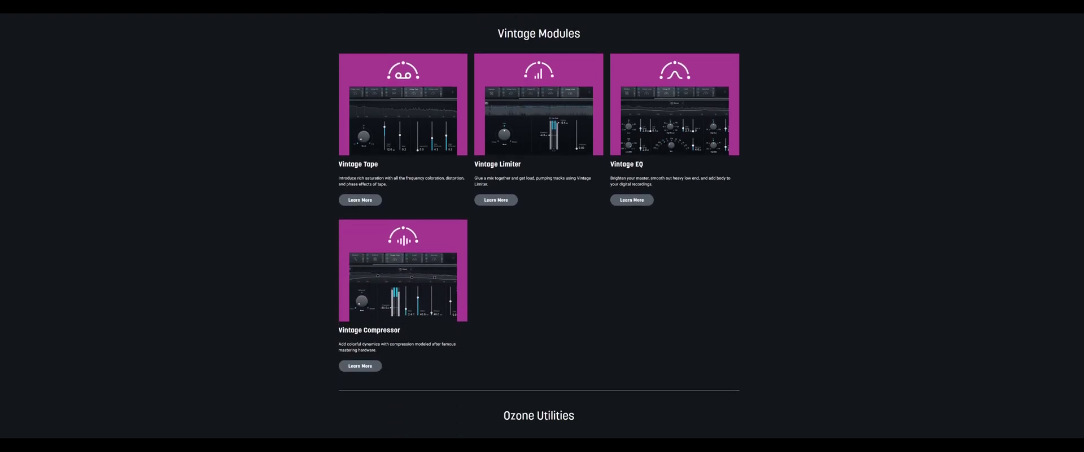
scroll(539, 226, "down", 4)
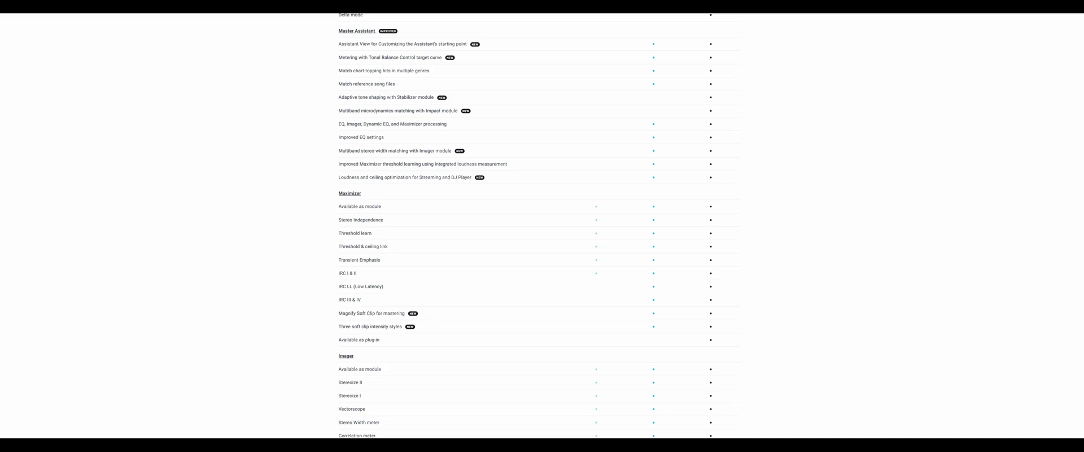
scroll(540, 225, "down", 6)
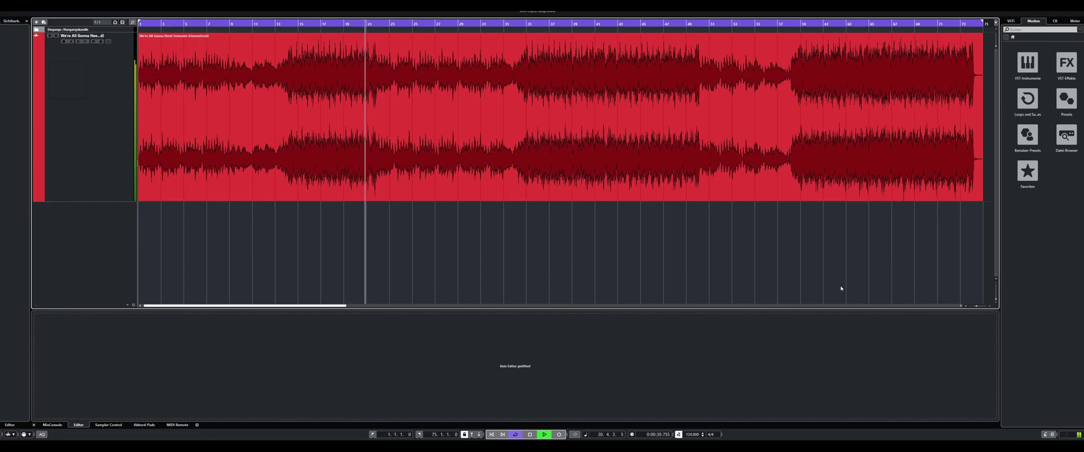
- Stop the song playback at around 0:00:41
key("space")
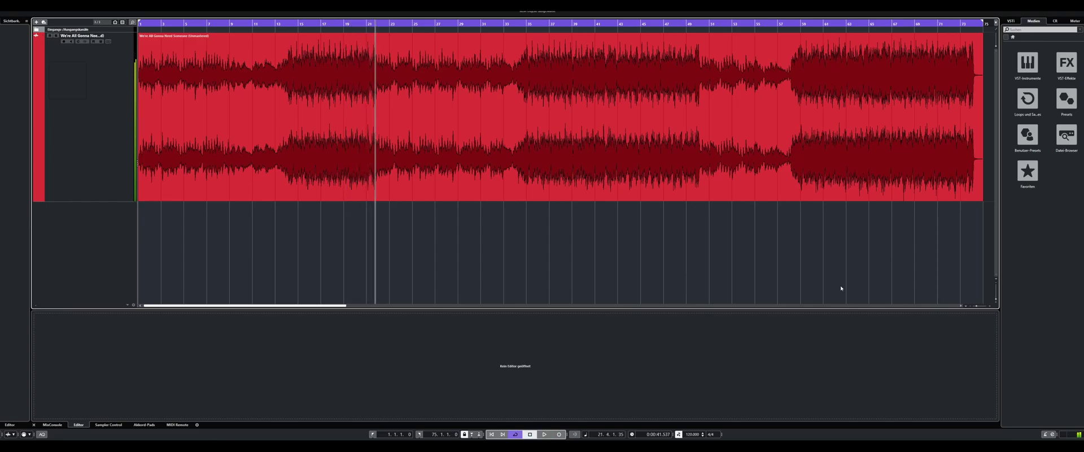
- Insert Ozone 10 on the Stereo Out channel from the MixConsole, searching 'ozone'
key("F3")
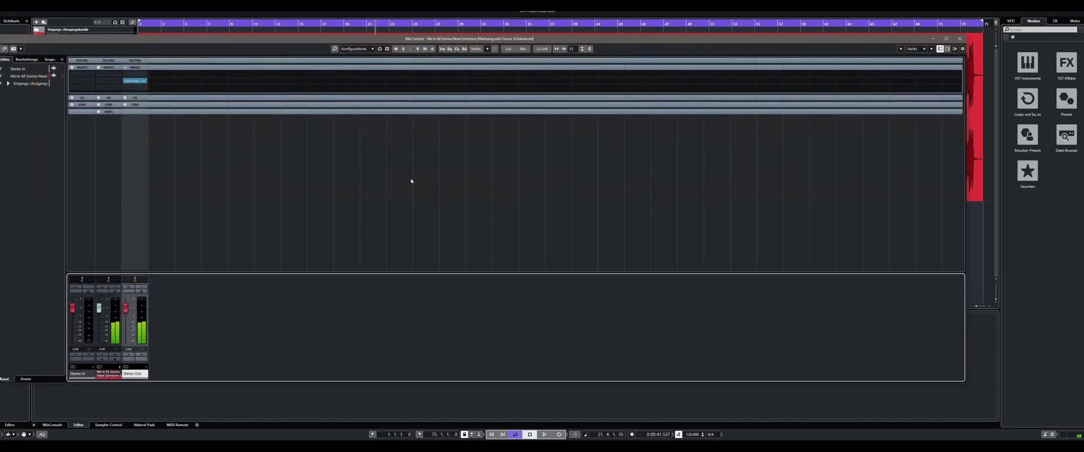
left_click(144, 75)
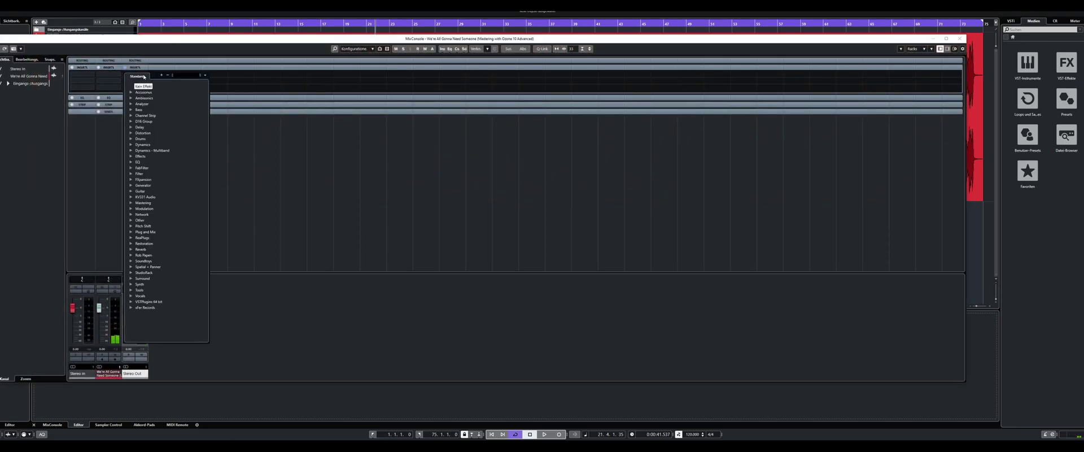
type("ozone")
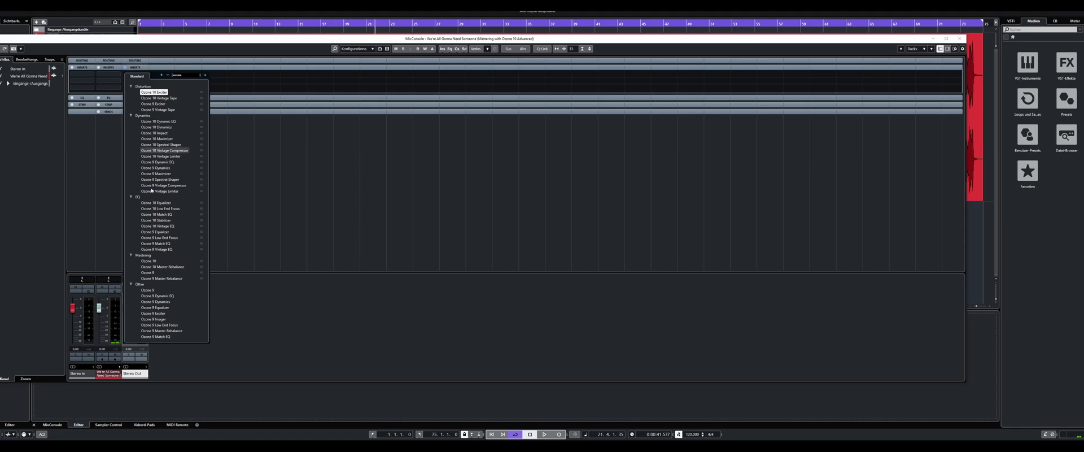
left_click(171, 261)
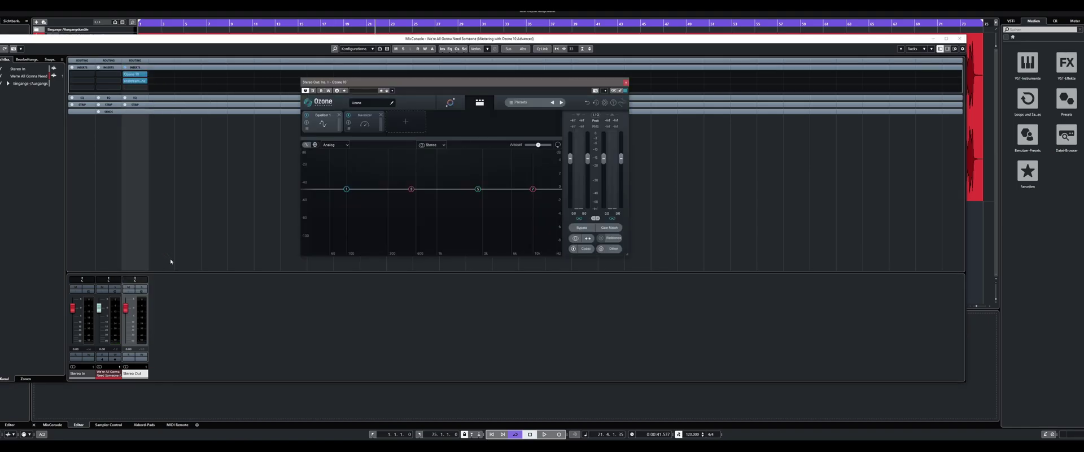
- Close the MixConsole, then enlarge the Ozone window and move it further left
key("F3")
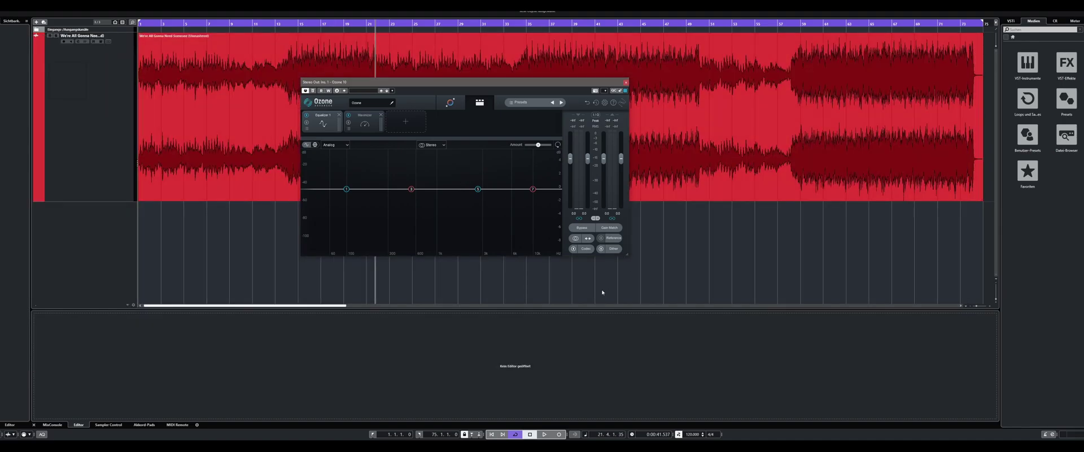
left_click_drag(628, 257, 776, 373)
left_click_drag(521, 85, 452, 83)
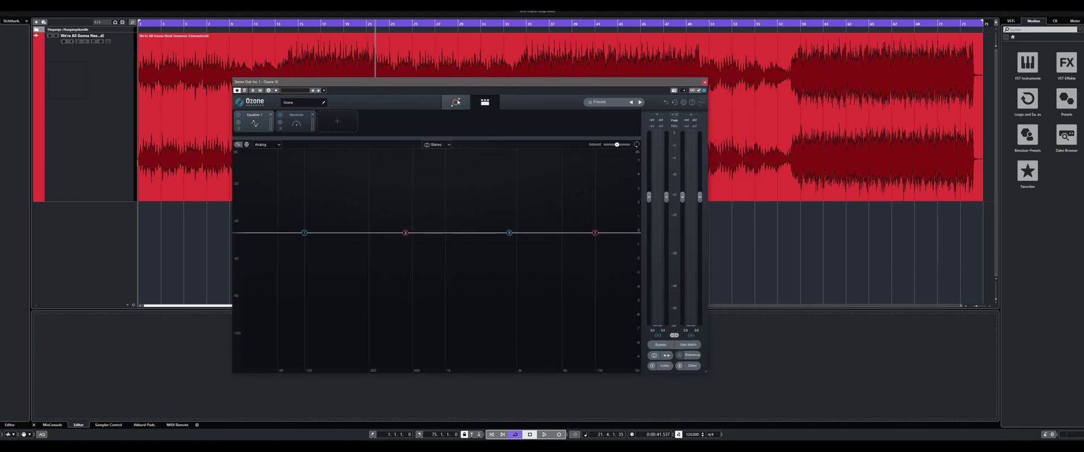
- Run the Master Assistant analysis while the song plays from around bar 58
left_click(456, 102)
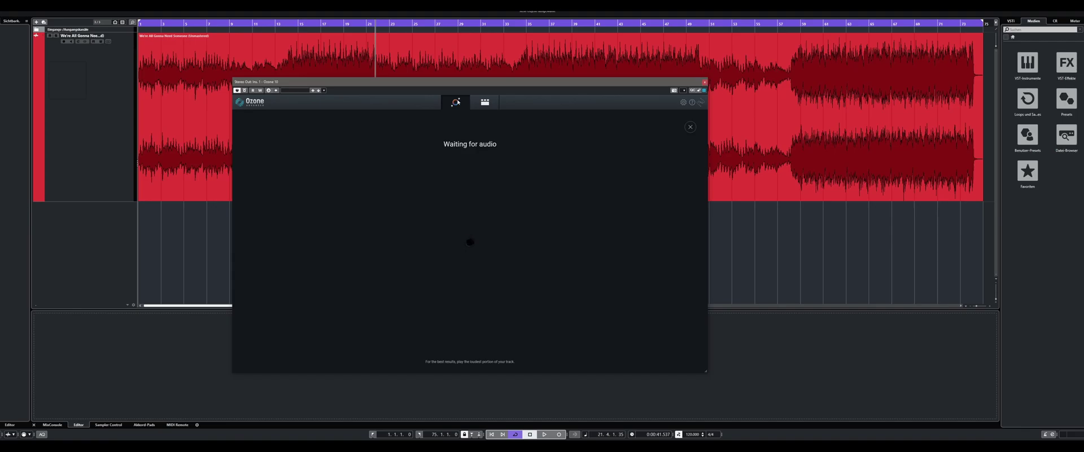
left_click(796, 24)
key("space")
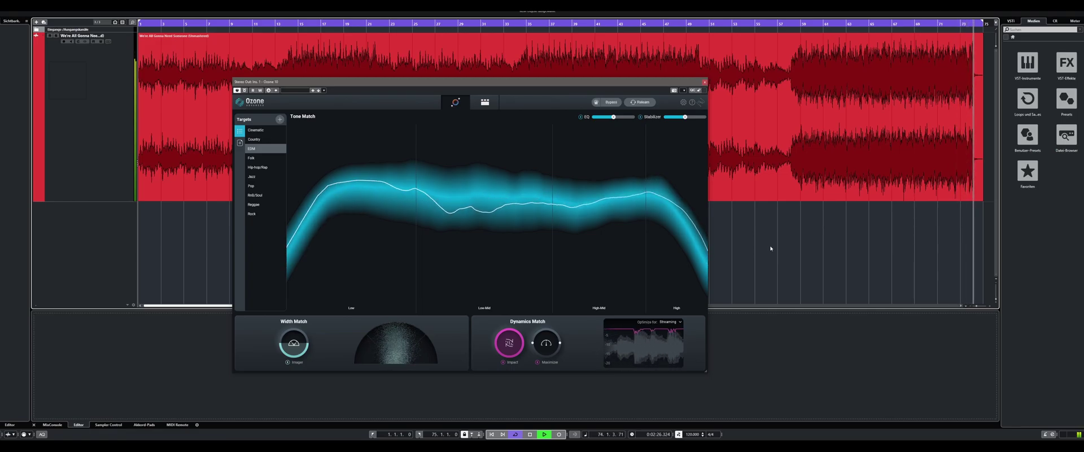
- Restart playback and toggle Bypass repeatedly to compare the EDM master with the dry song, ending with processing on
key("space")
key("space")
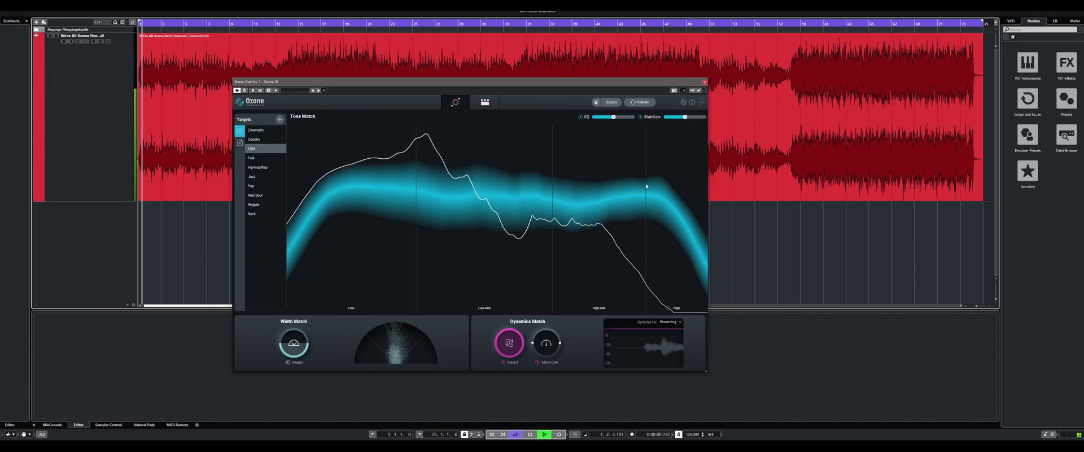
left_click(611, 102)
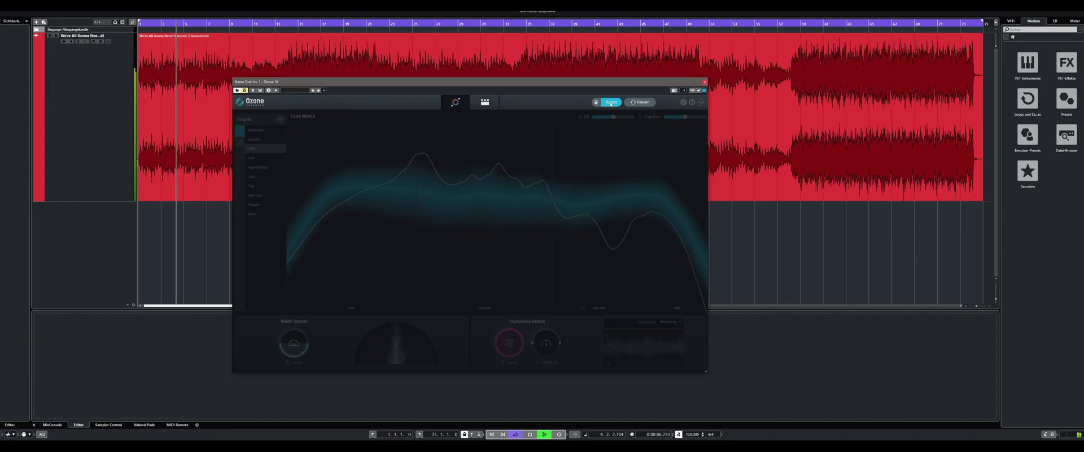
left_click(611, 102)
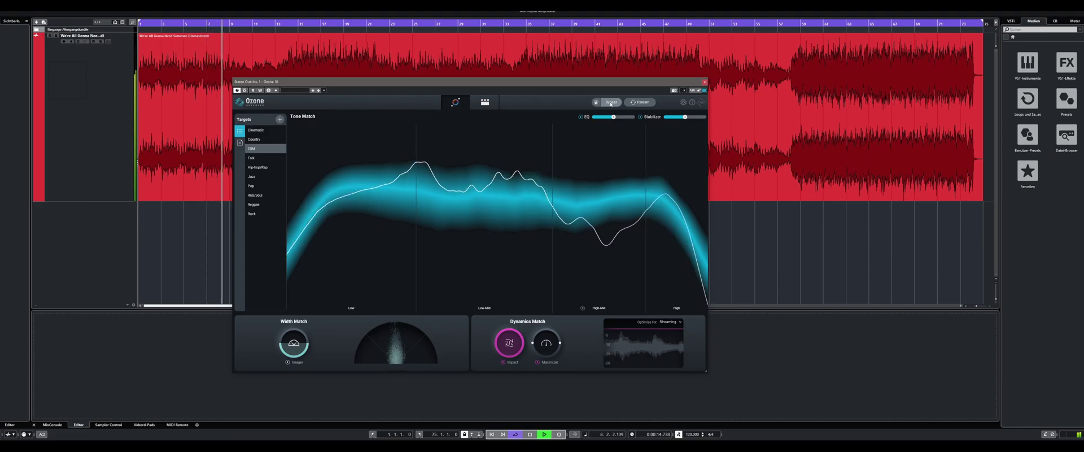
left_click(610, 104)
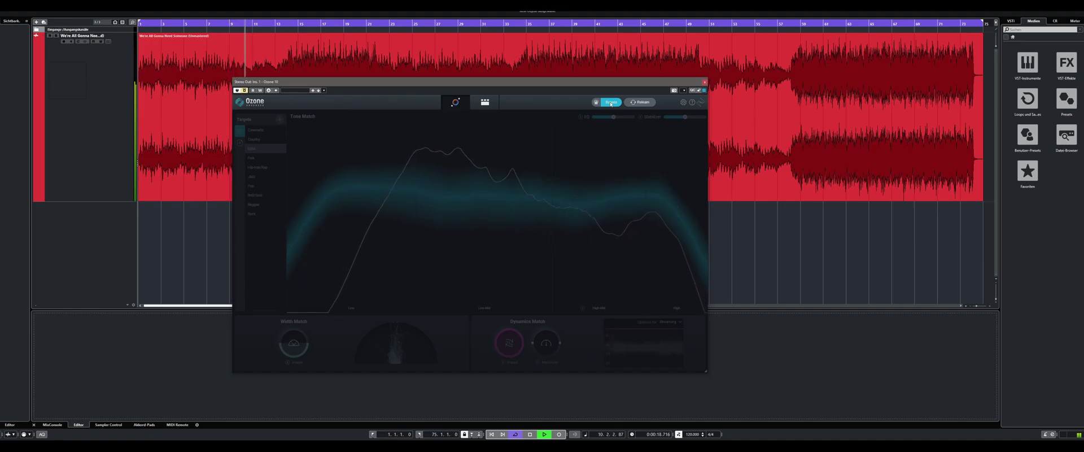
left_click(611, 104)
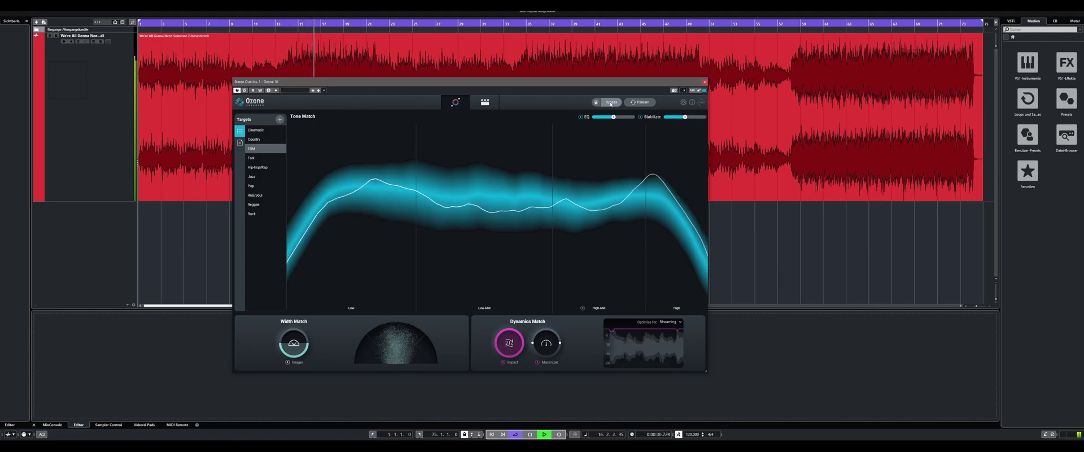
left_click(610, 104)
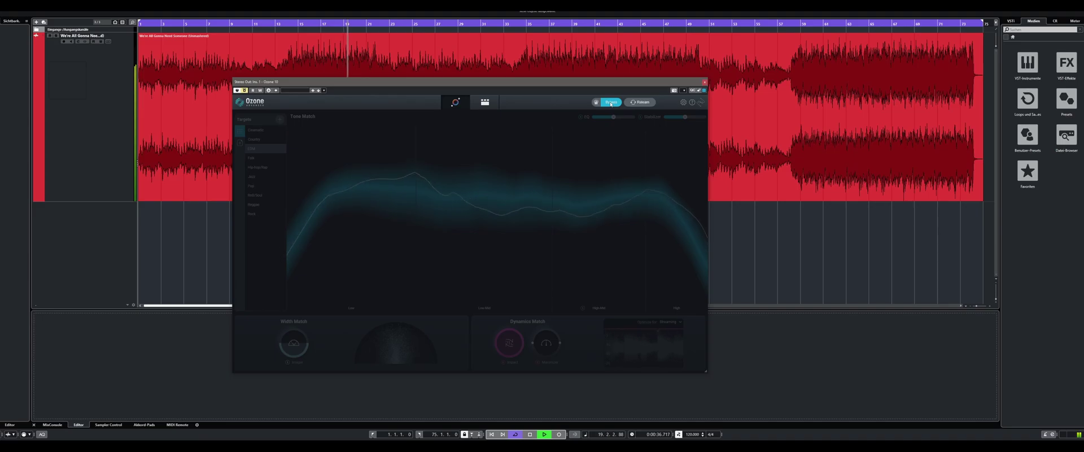
left_click(611, 104)
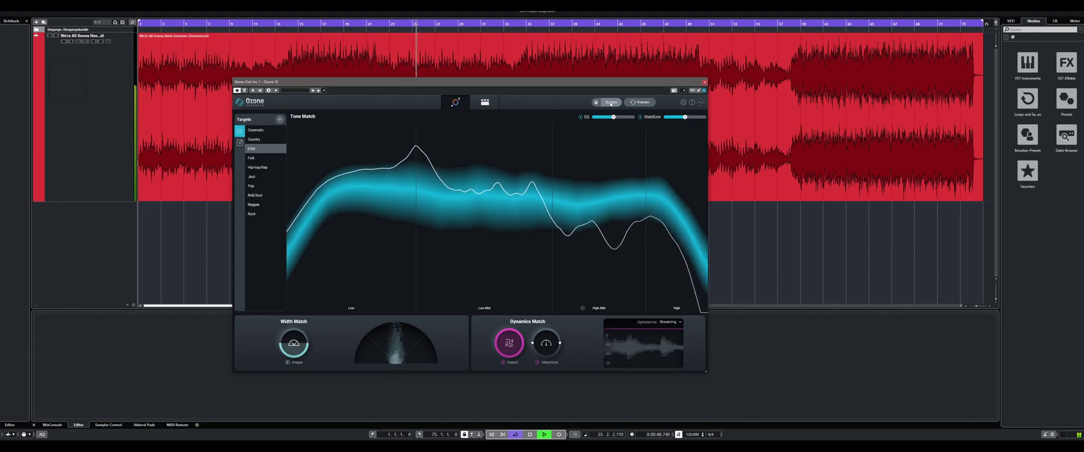
left_click(611, 104)
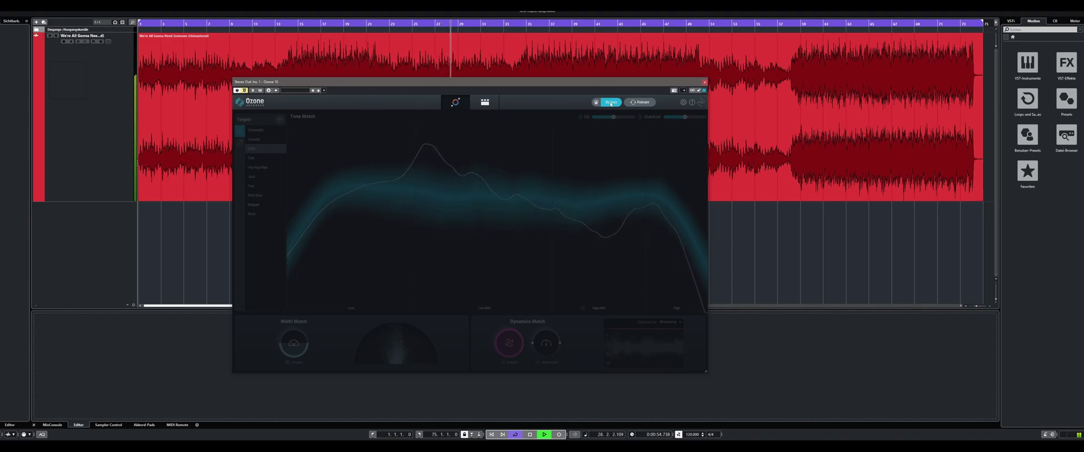
left_click(611, 104)
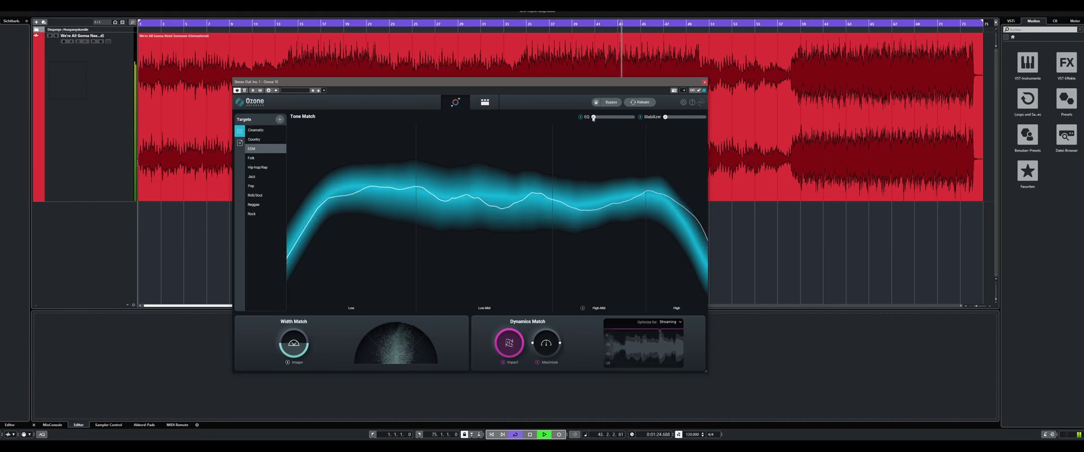
- Push the Tone Match EQ amount to full, then bypass and re-enable Ozone to compare
left_click_drag(593, 118, 595, 120)
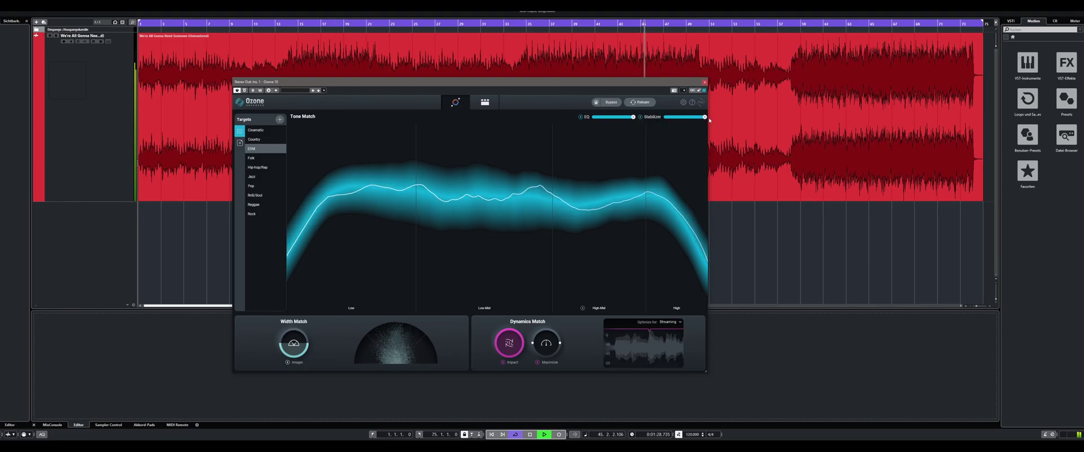
left_click(611, 102)
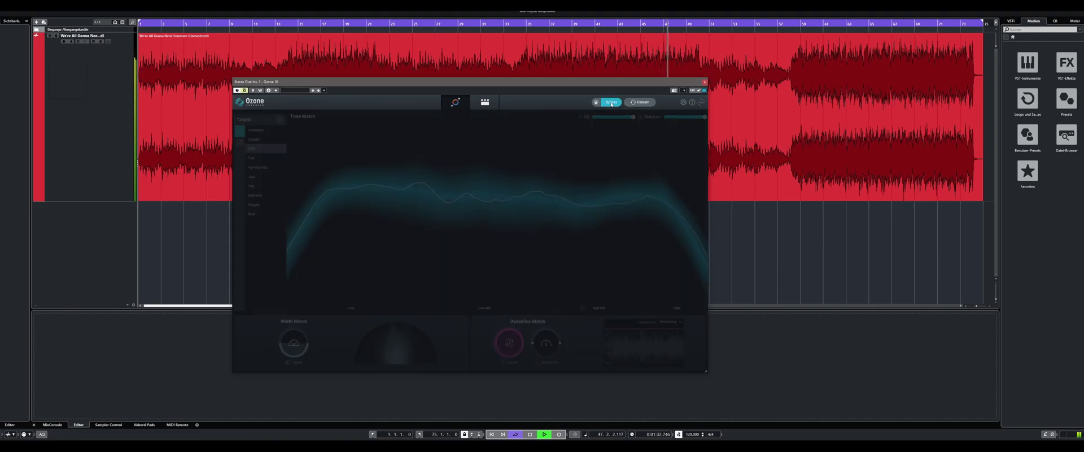
left_click(611, 103)
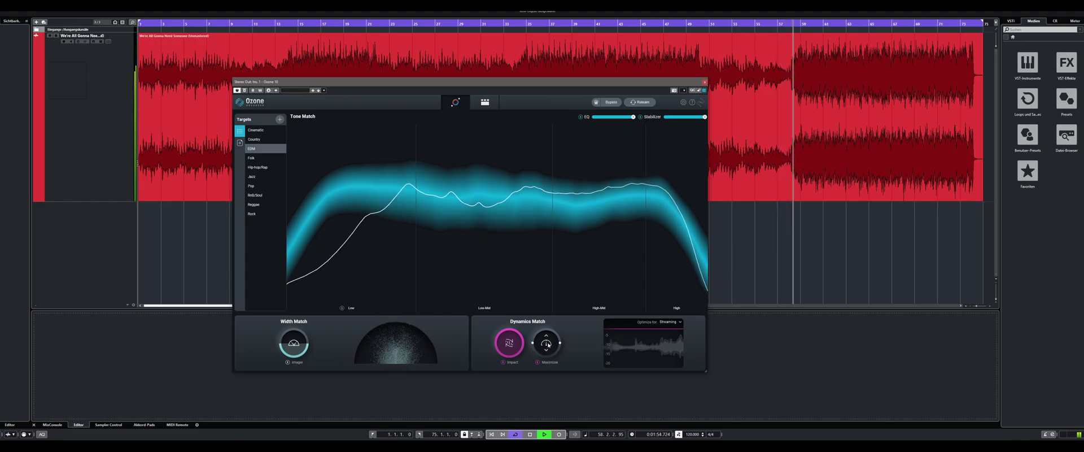
left_click_drag(547, 342, 546, 310)
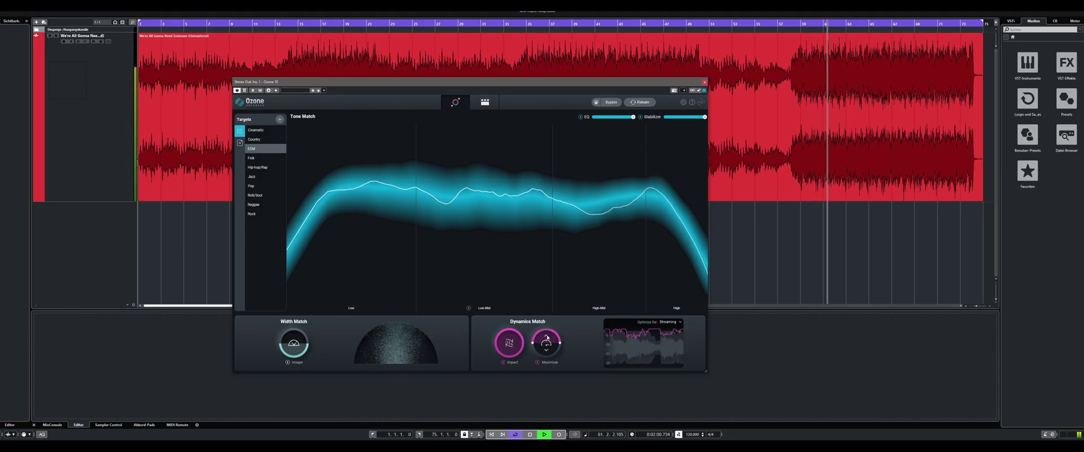
left_click_drag(547, 333, 549, 362)
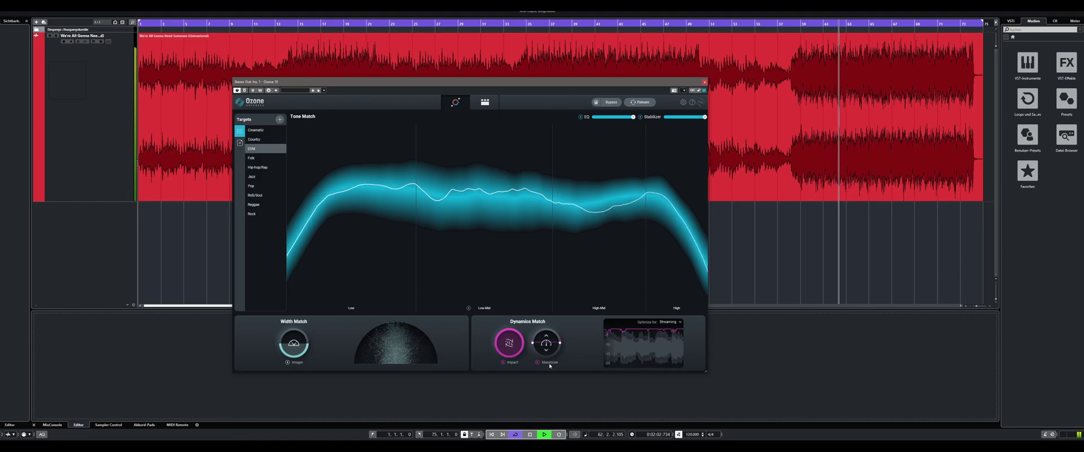
left_click(503, 362)
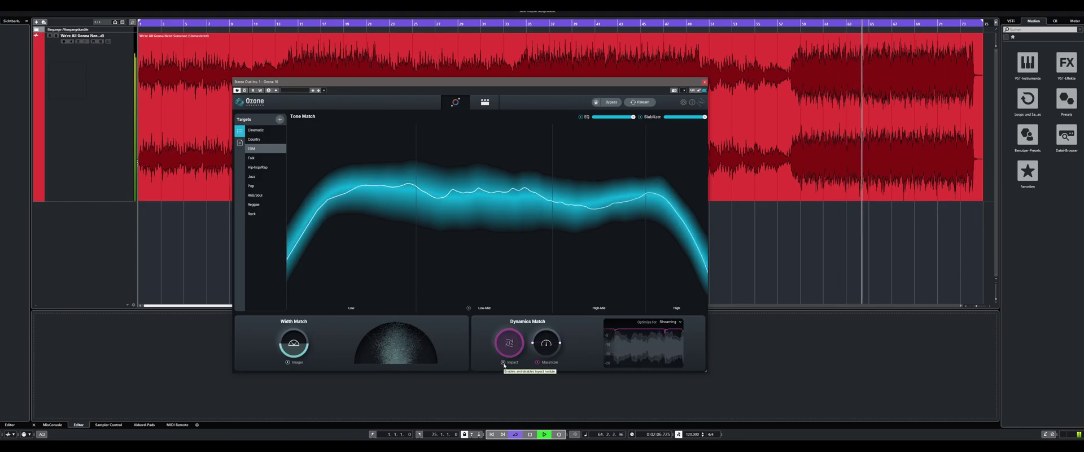
left_click(504, 362)
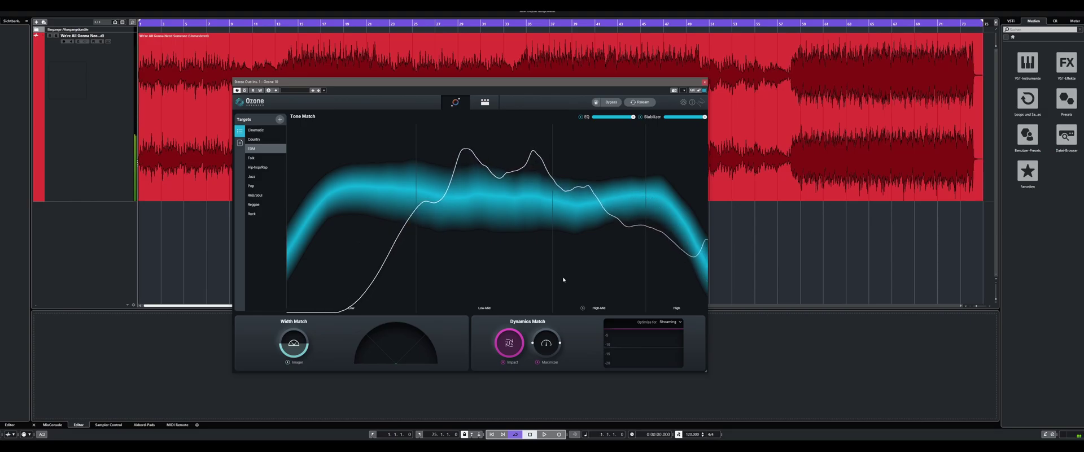
- Switch the Tone Match target to Pop and lower the EQ and Stabilizer amounts to about half
left_click(265, 187)
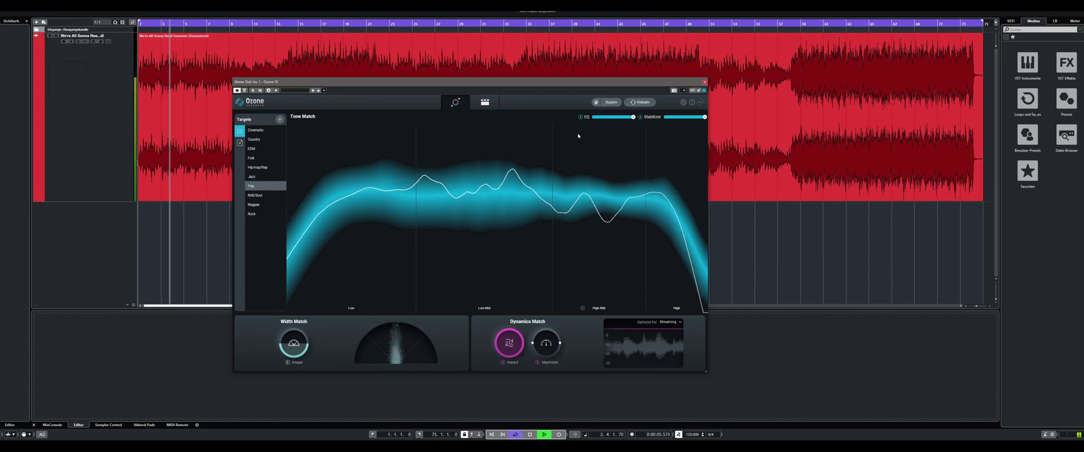
left_click_drag(619, 117, 614, 117)
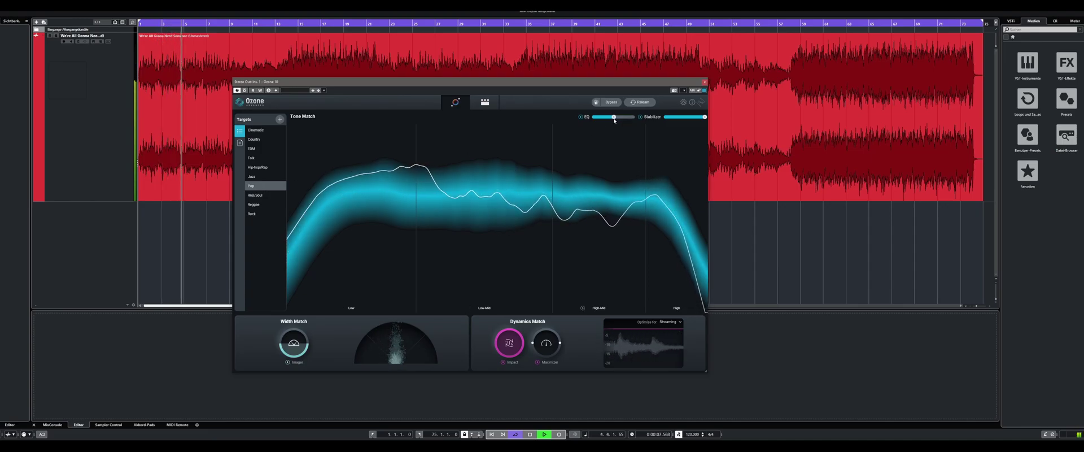
left_click_drag(690, 118, 685, 119)
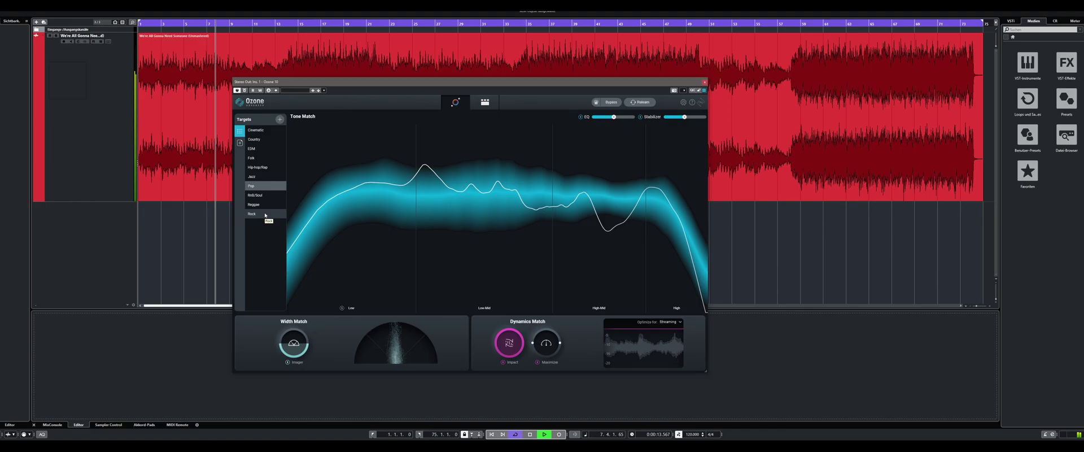
- Switch Tone Match to reference tracks and match the song to Tiësto's The Business
left_click(240, 144)
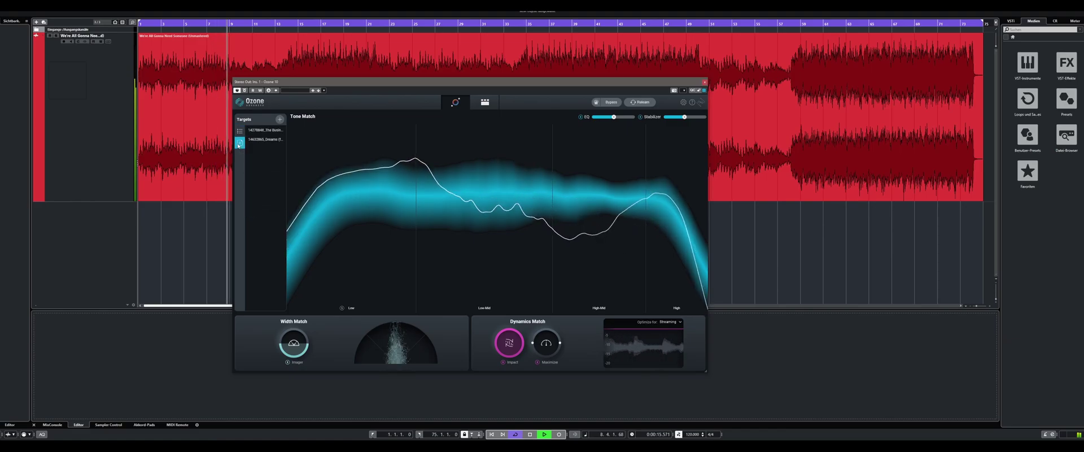
left_click(280, 119)
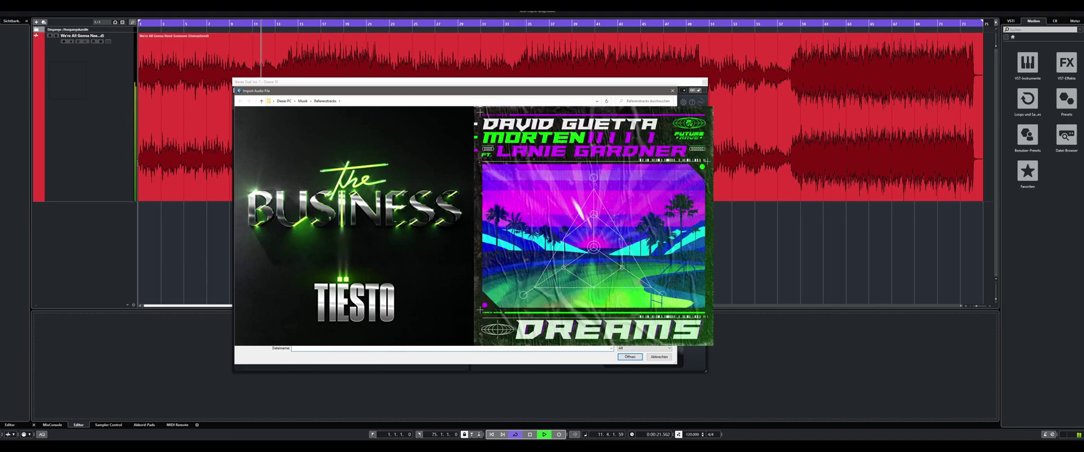
left_click(674, 90)
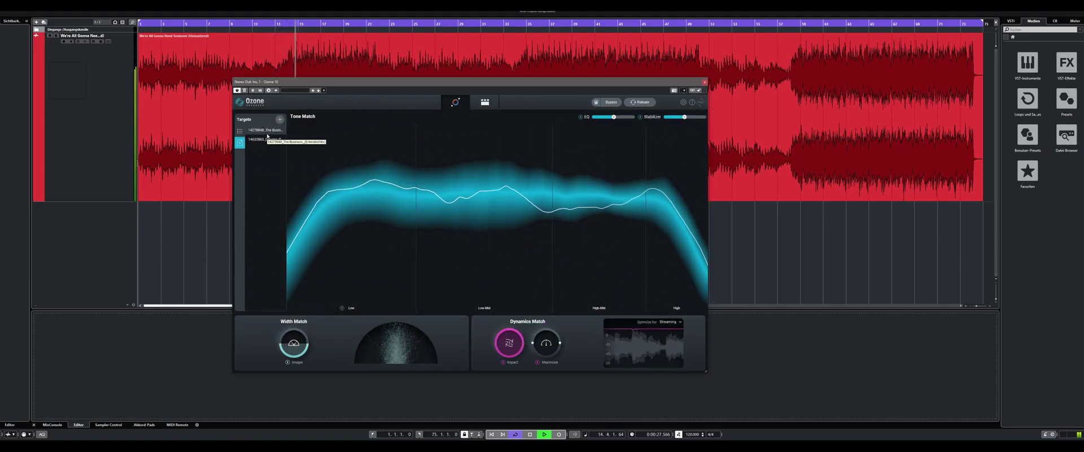
left_click(267, 134)
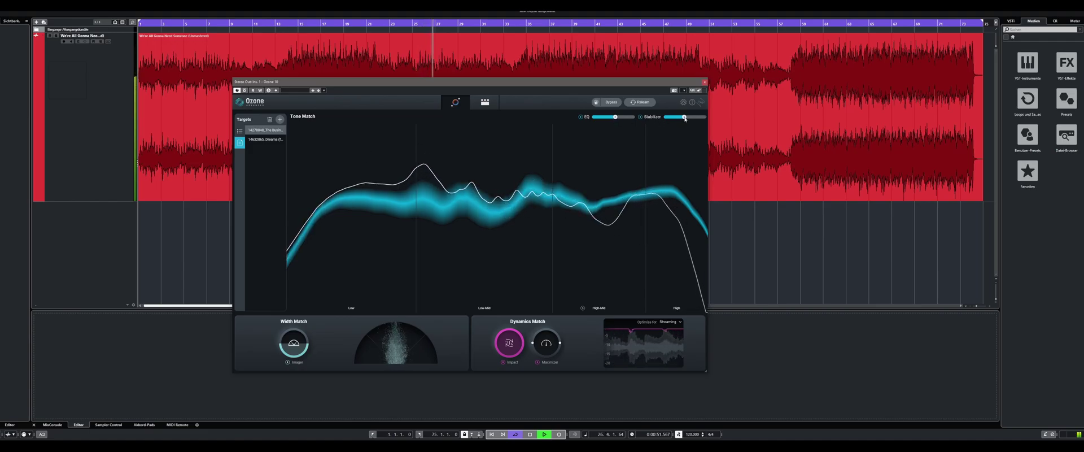
- A/B the song with Bypass, match it to Dreams, and lower the EQ and Stabilizer amounts
left_click(611, 102)
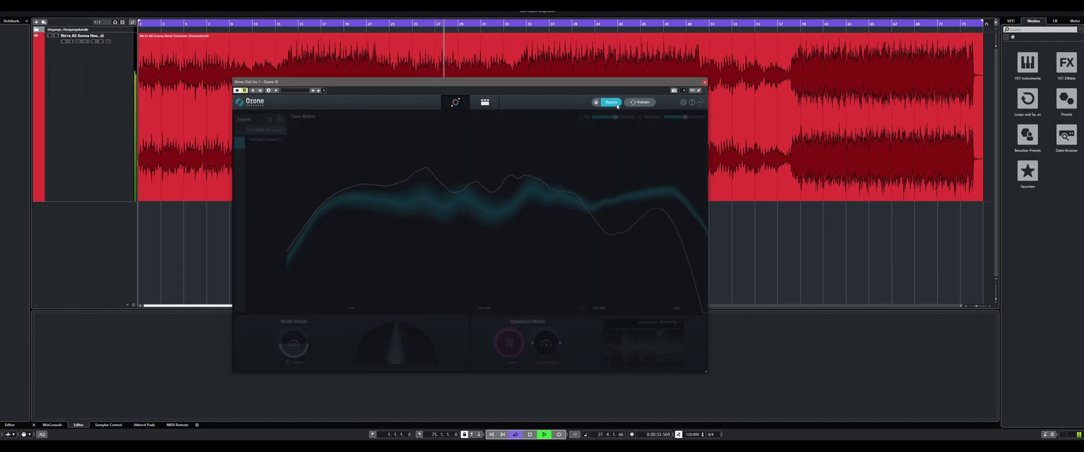
left_click(616, 104)
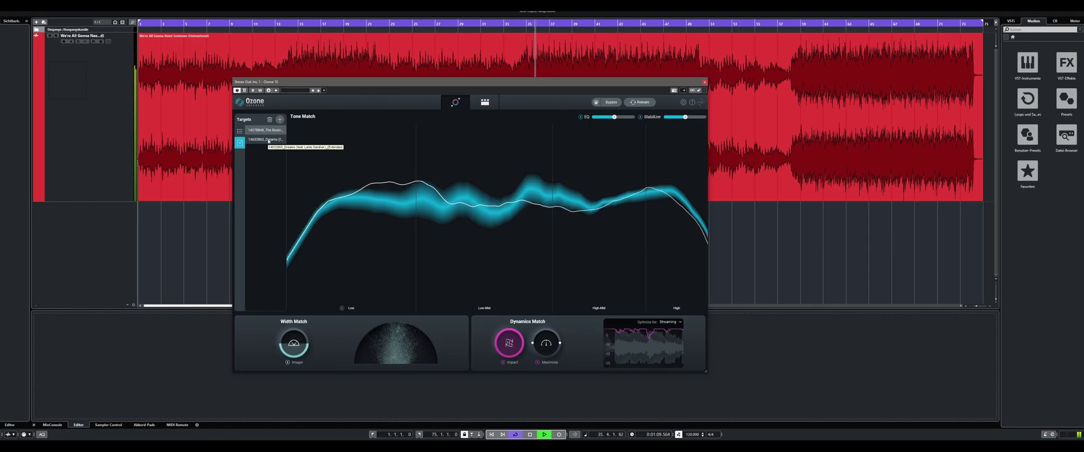
left_click(268, 142)
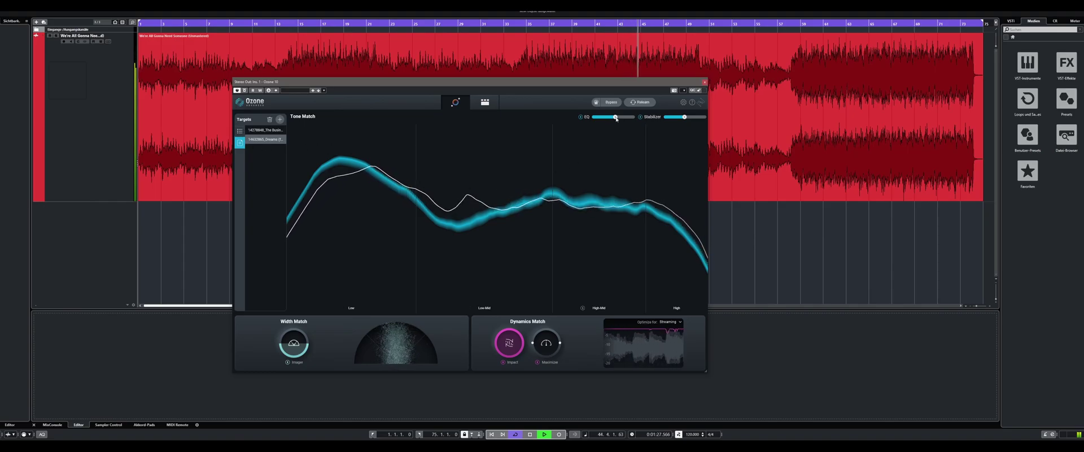
mouse_move(616, 118)
left_mouse_down()
mouse_move(594, 119)
mouse_move(629, 120)
left_mouse_up()
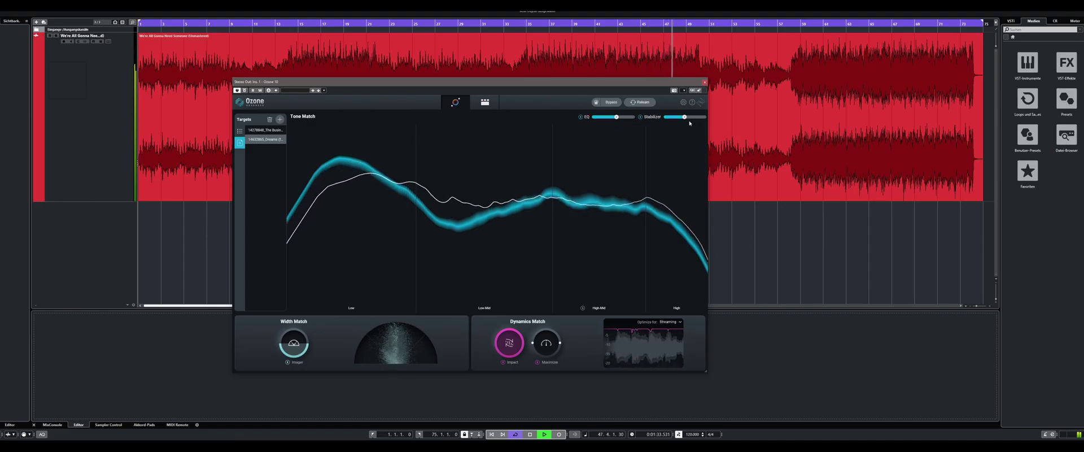
left_click_drag(705, 120, 684, 118)
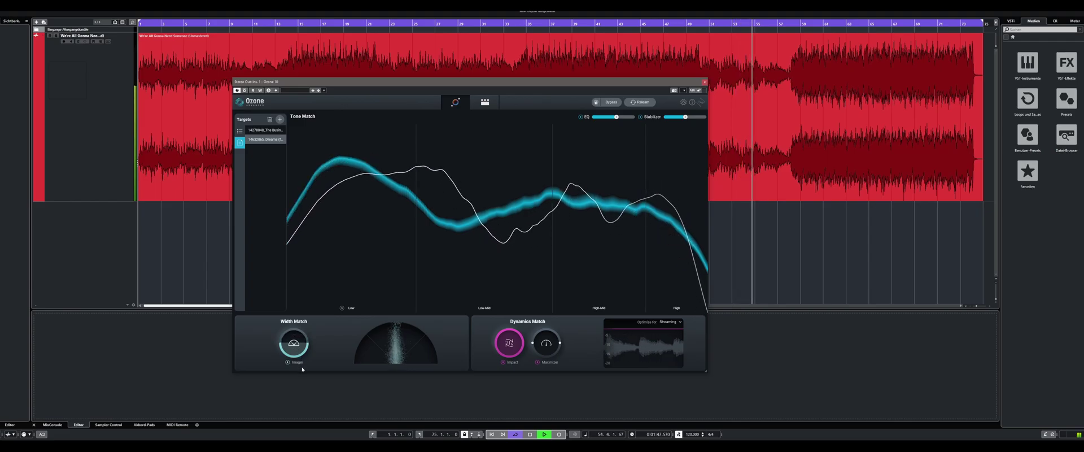
- Go back to genre targets, choose EDM then Rock, and rerun the analysis with Relearn
left_click(241, 132)
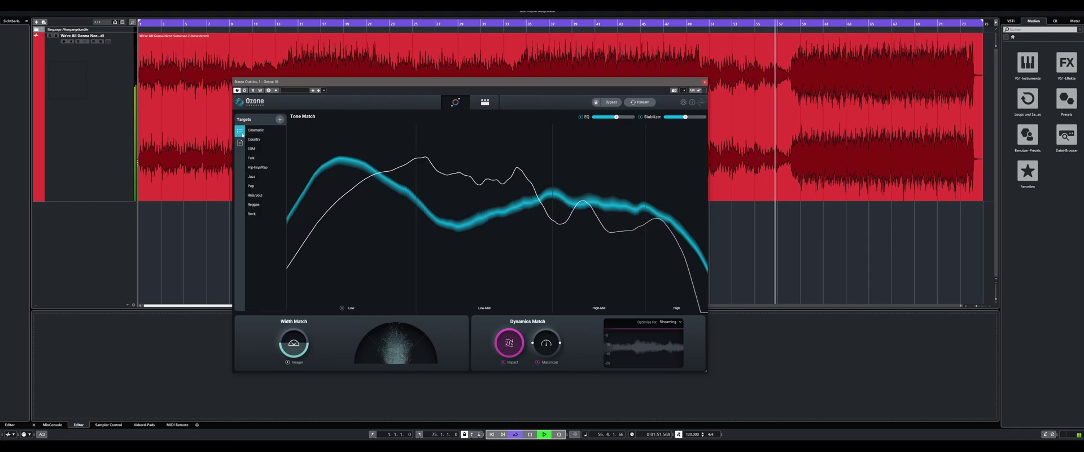
left_click(253, 150)
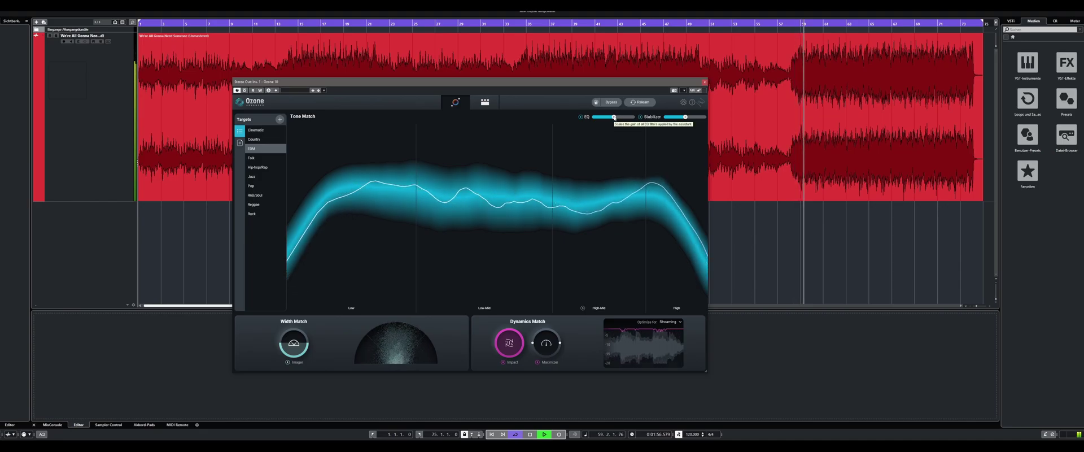
left_click(642, 102)
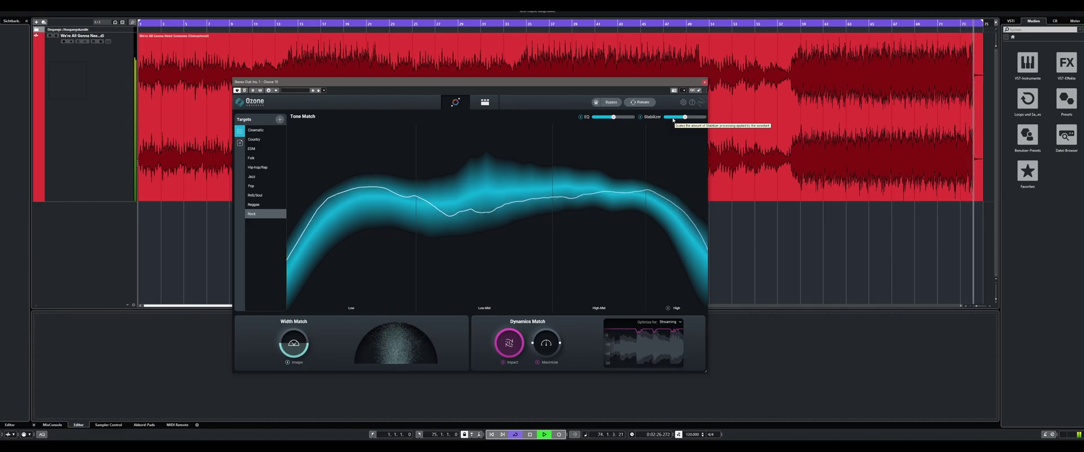
- Show the Detailed View's Equalizer module, keeping its channel mode on Stereo
left_click(486, 102)
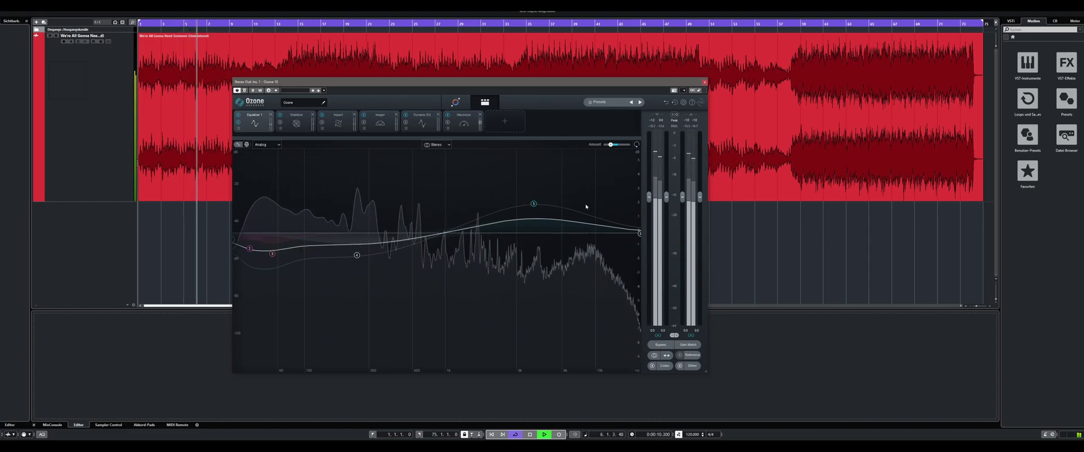
left_click(450, 146)
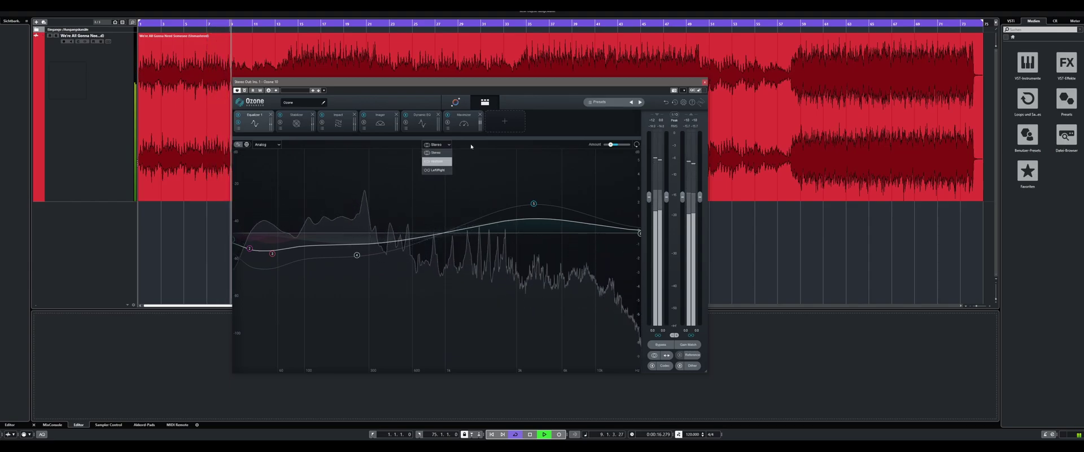
left_click(456, 148)
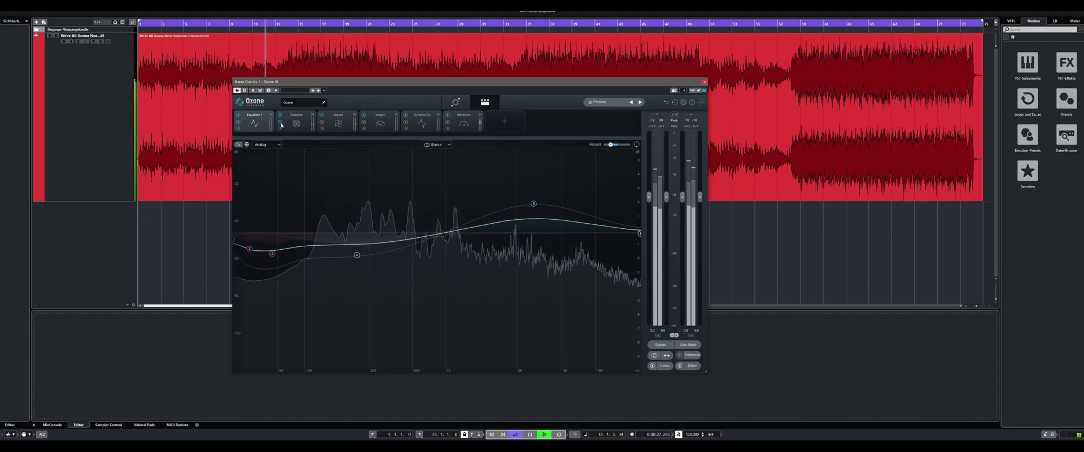
- In the Stabilizer, flatten the mid bump to 10 and test the low amount at 0, then 61
left_click(294, 126)
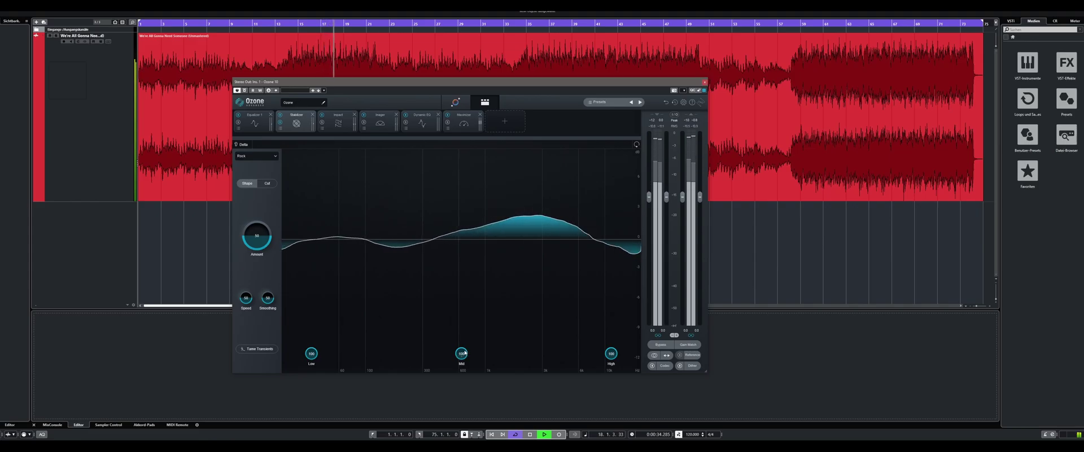
left_click_drag(462, 353, 454, 298)
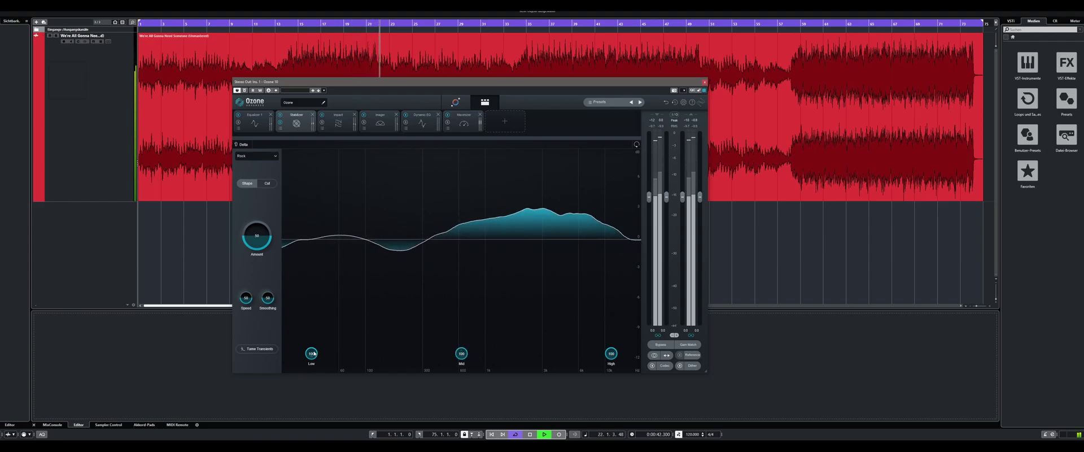
left_click_drag(314, 353, 314, 360)
left_click_drag(314, 389, 318, 410)
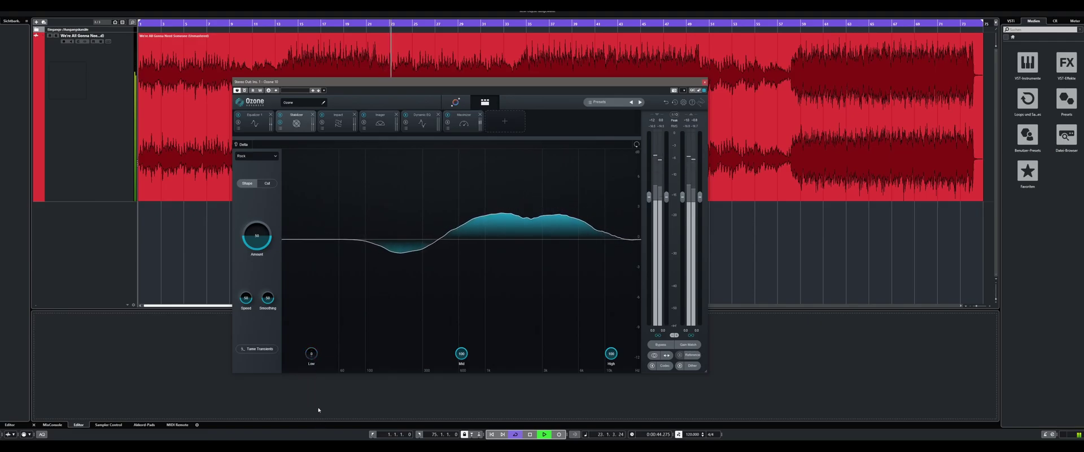
left_click_drag(312, 358, 308, 298)
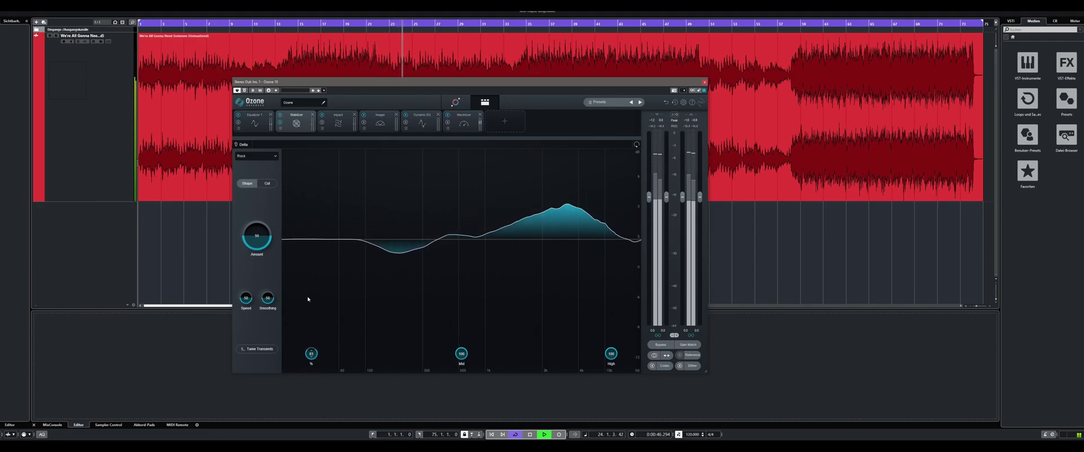
- Sweep the Stabilizer's high amount to 0 and back to 100, then change its target from Rock to EDM
left_click_drag(612, 347, 619, 428)
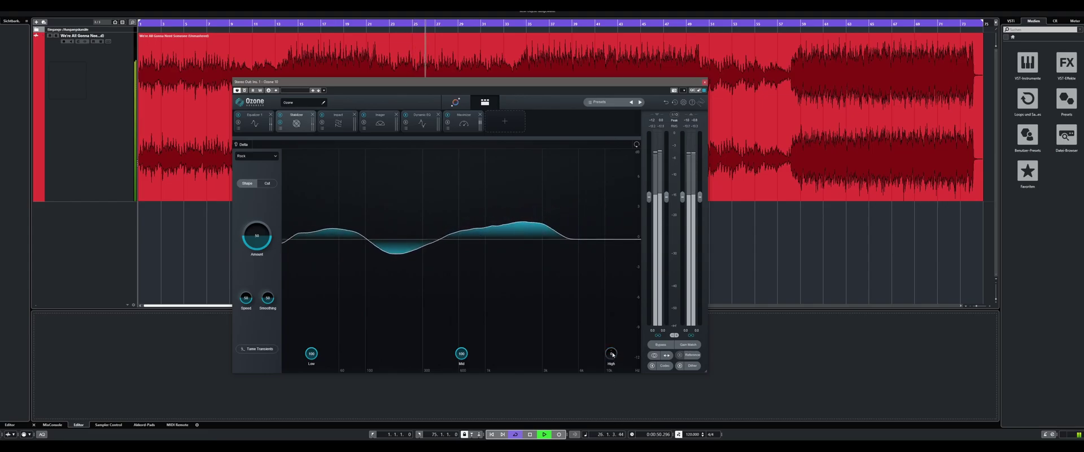
left_click_drag(609, 337, 594, 261)
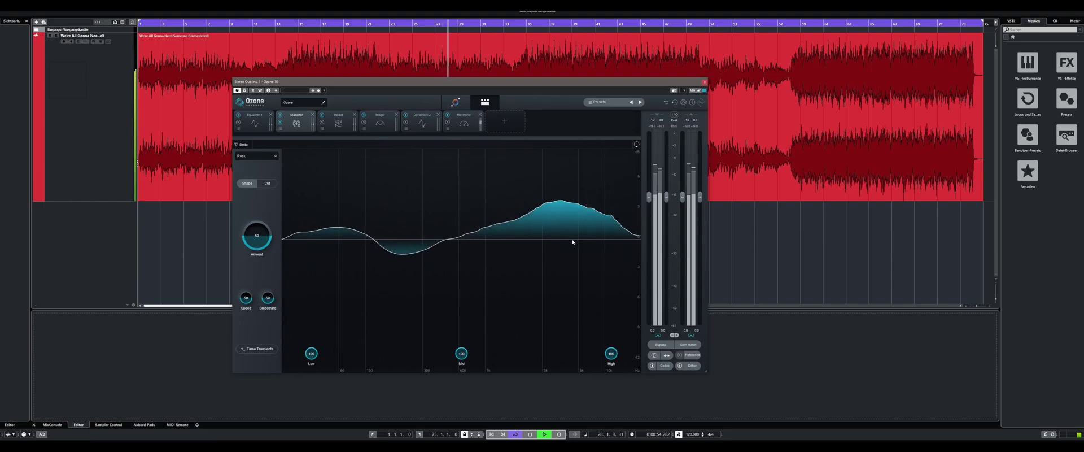
left_click(277, 157)
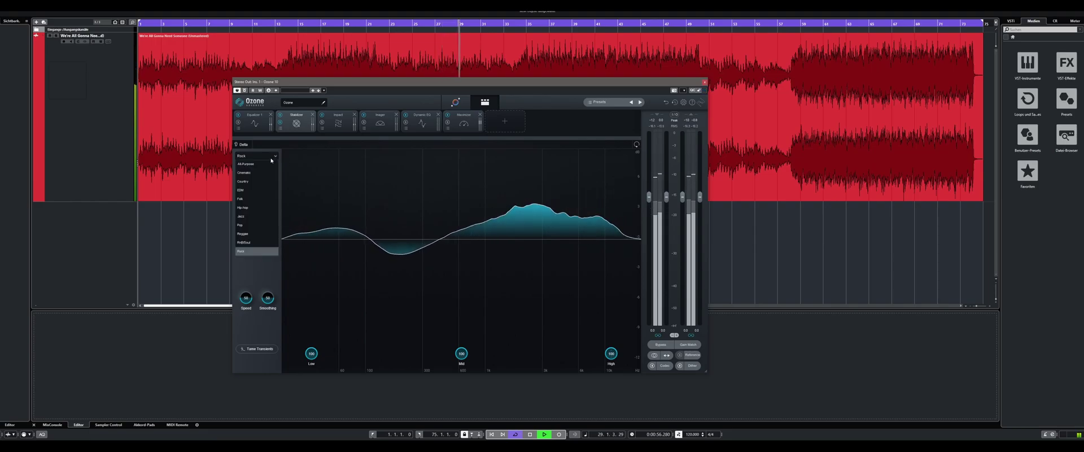
left_click(253, 190)
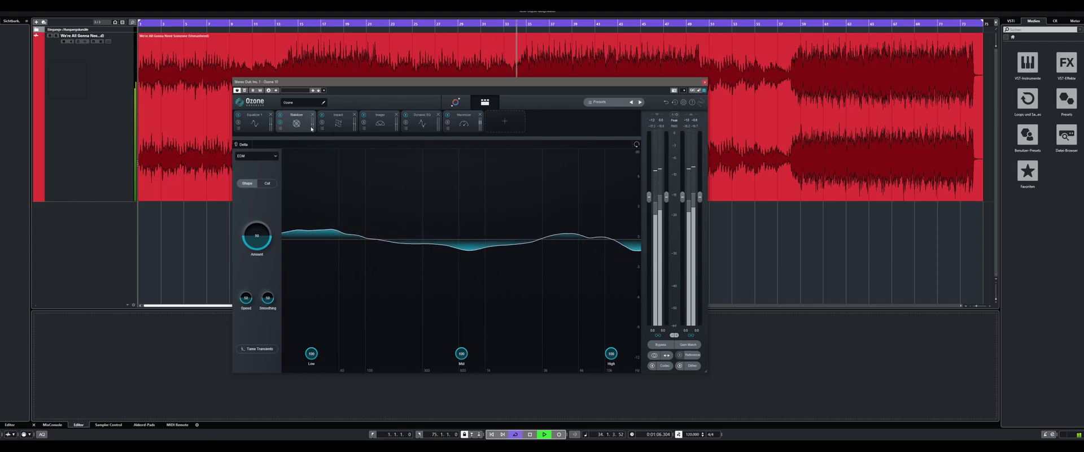
- Open the Impact module and let Learn position its band crossover points
left_click(331, 126)
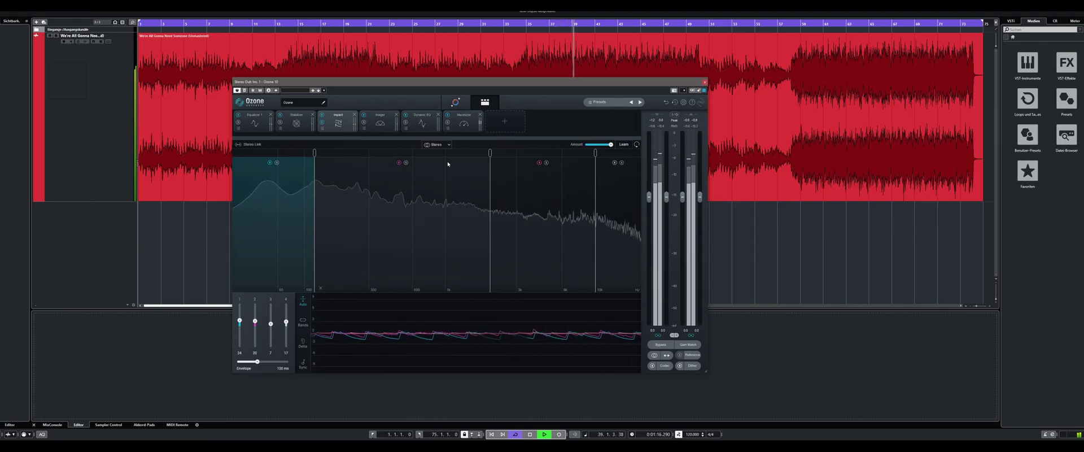
left_click(627, 148)
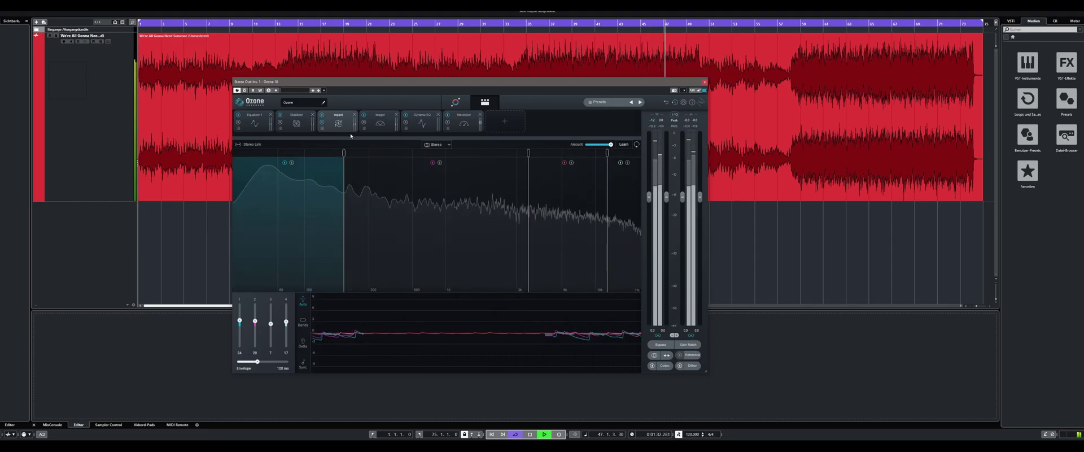
- Open the Imager module and set its Amount to 100%
left_click(365, 124)
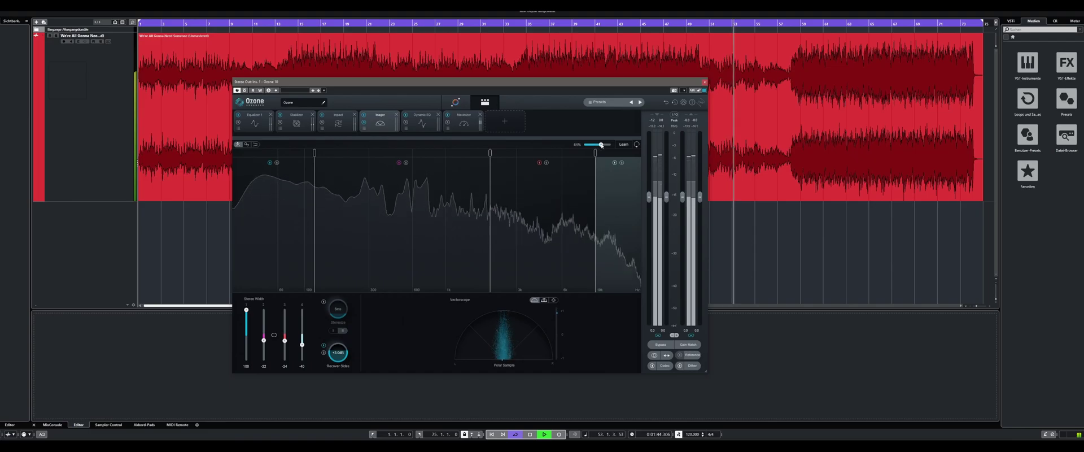
mouse_move(598, 145)
left_mouse_down()
mouse_move(611, 145)
mouse_move(585, 146)
mouse_move(611, 145)
left_mouse_up()
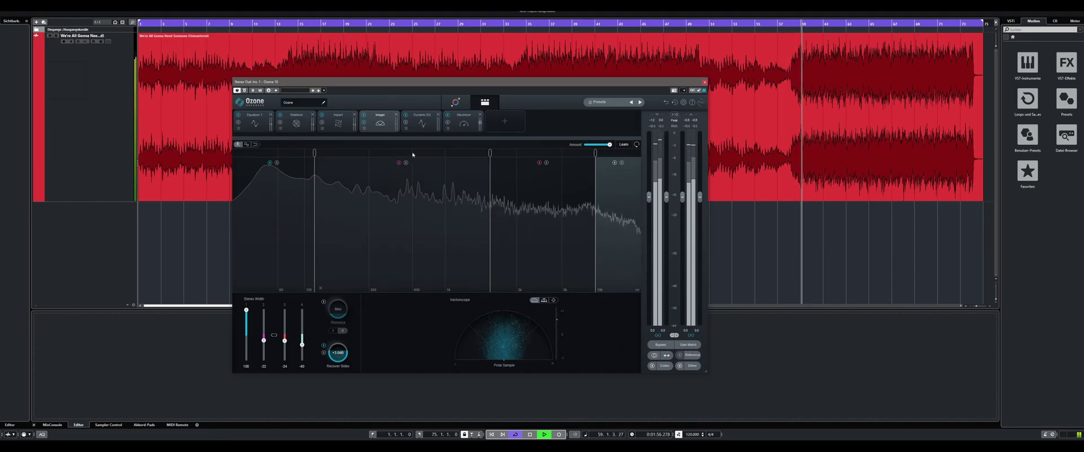
- Open the Dynamic EQ and try Digital mode before returning it to Analog
left_click(418, 124)
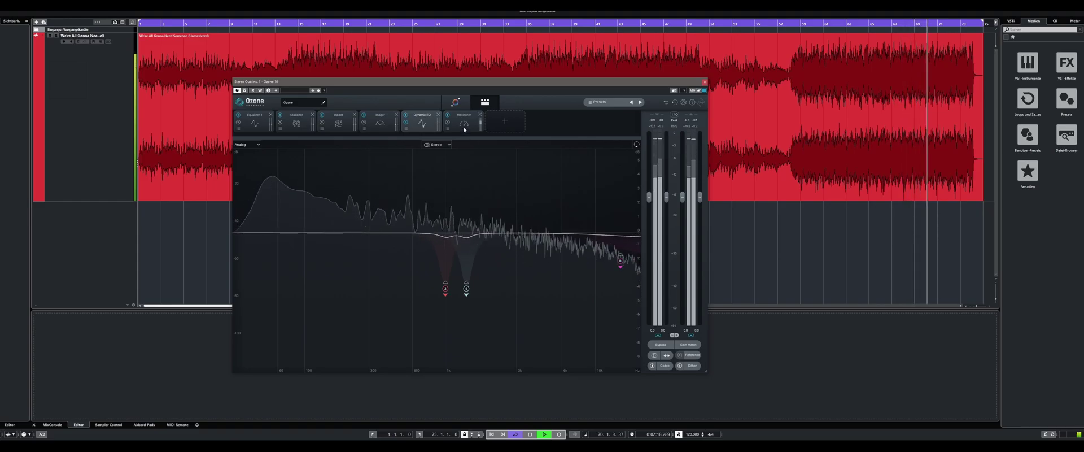
left_click(247, 145)
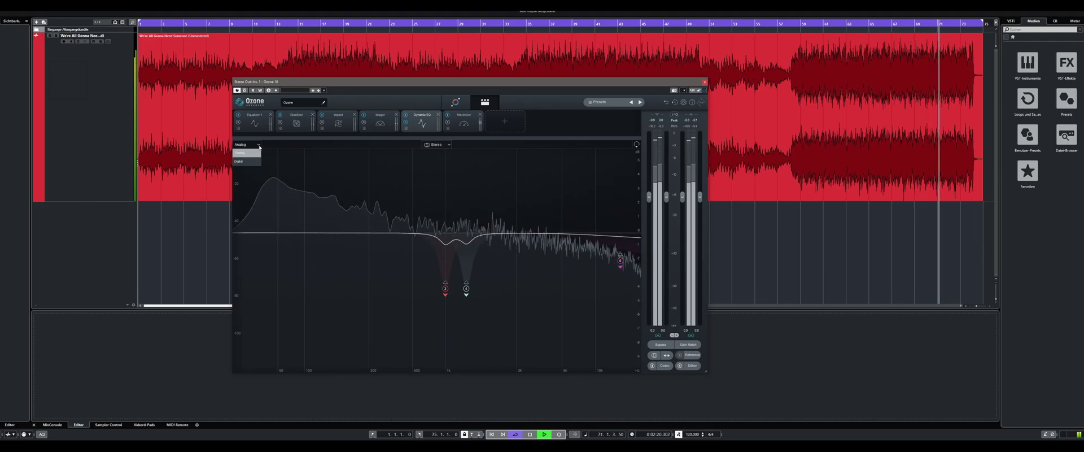
left_click(254, 162)
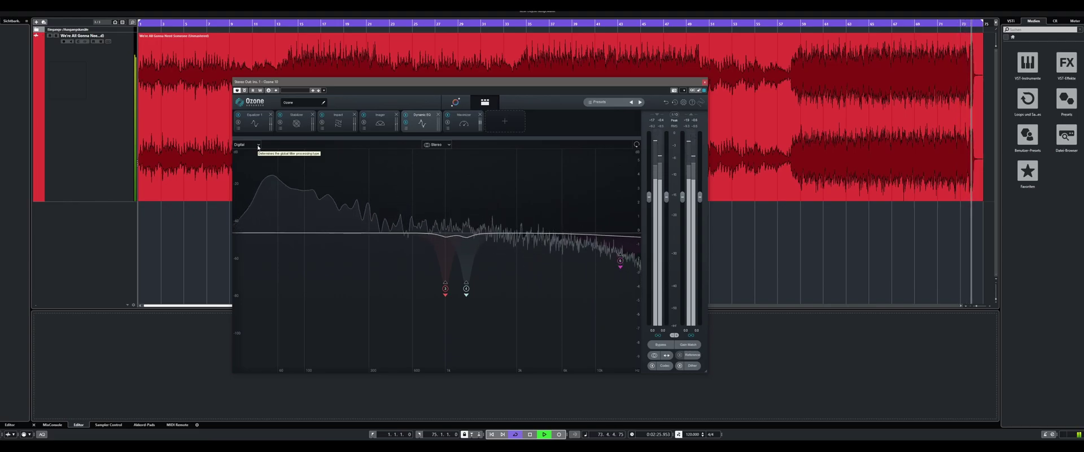
left_click(258, 145)
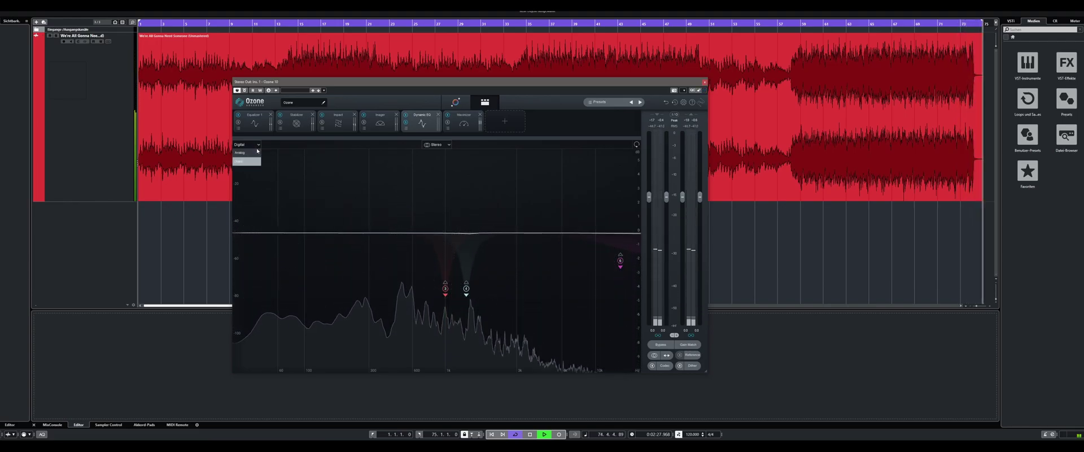
left_click(255, 156)
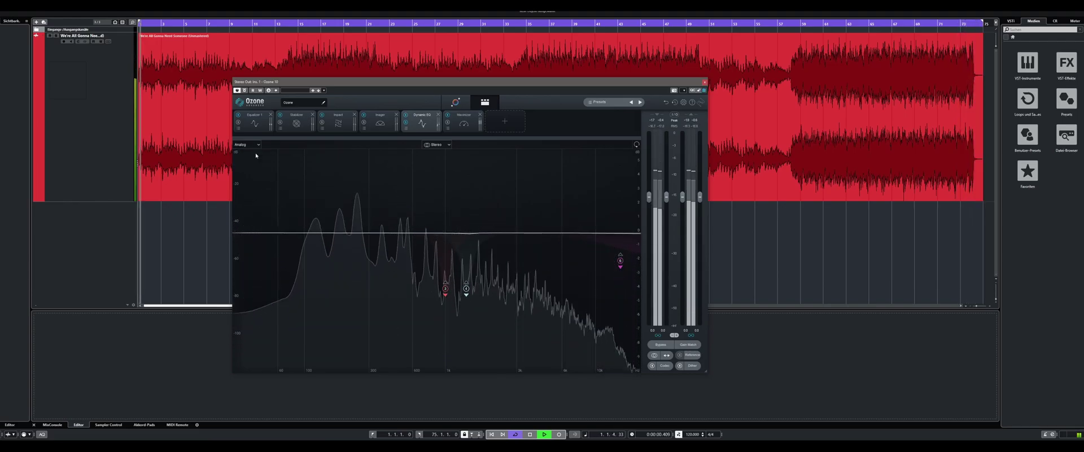
- Open the Maximizer, raise Soft Clip from 25% to about 57% with M character, then ease it down slightly
left_click(463, 127)
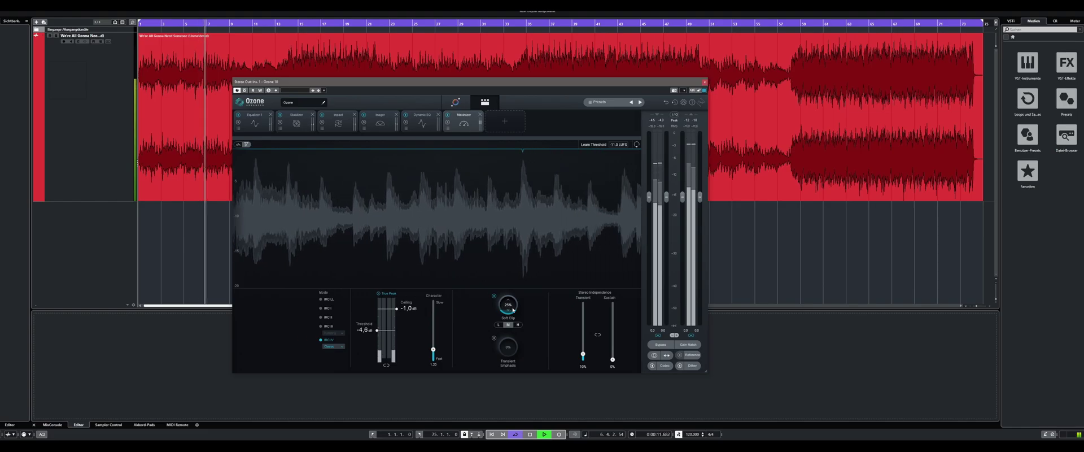
left_click_drag(512, 311, 497, 247)
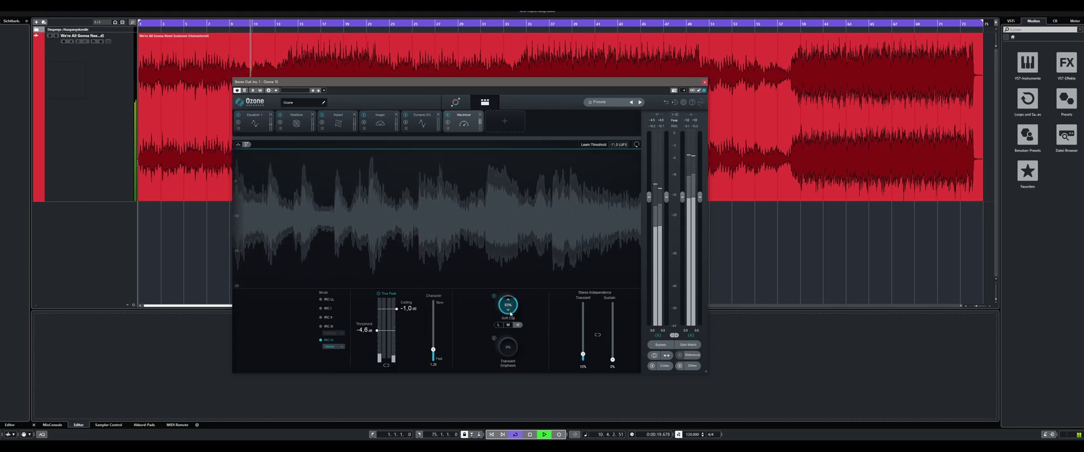
left_click(510, 325)
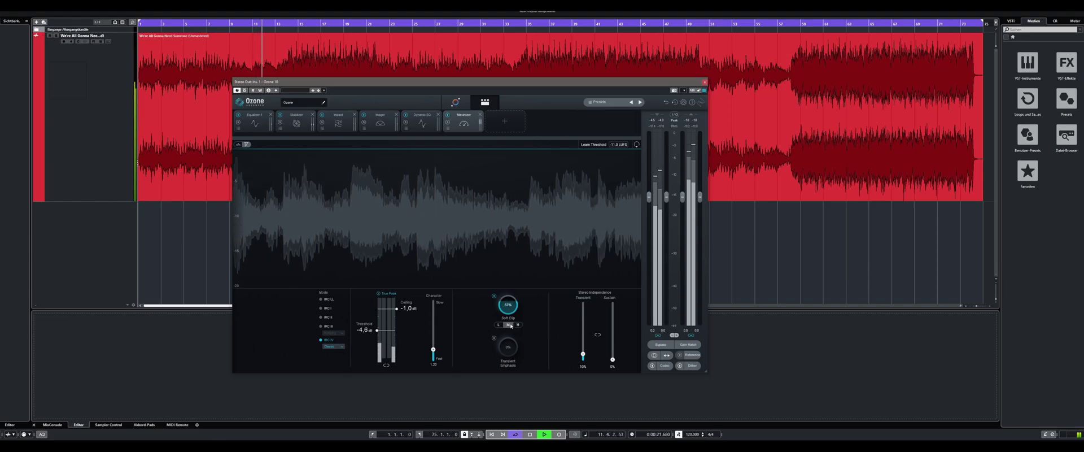
left_click_drag(510, 309, 510, 300)
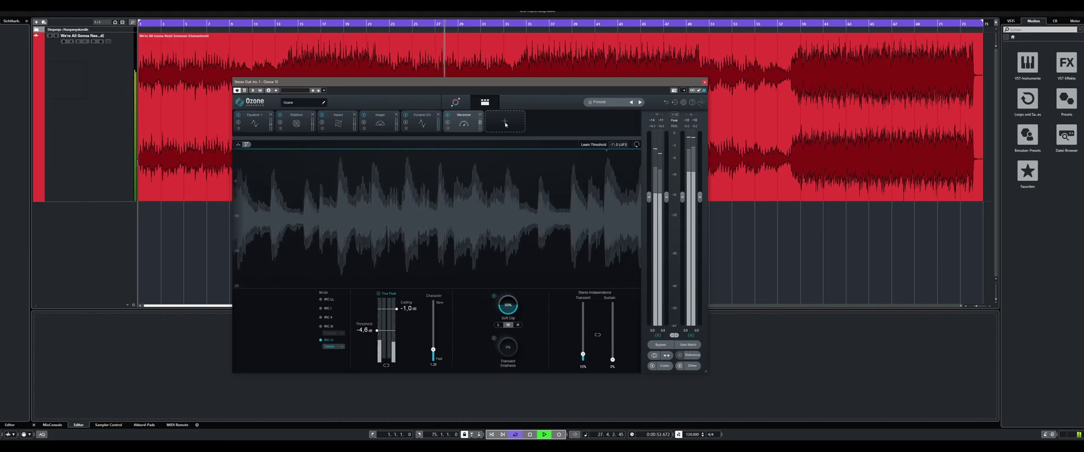
- Open the Ozone Preset Manager and scroll through the Global presets
left_click(592, 103)
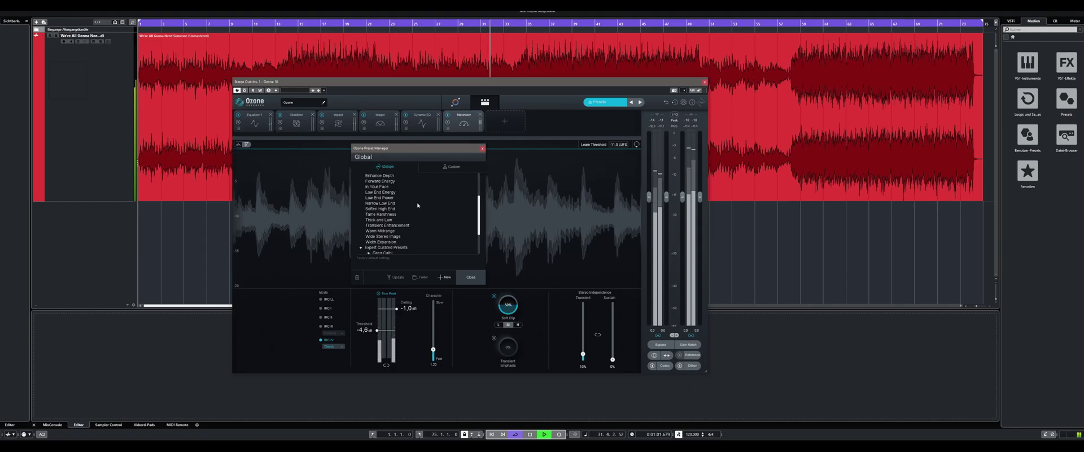
scroll(418, 205, "down", 1)
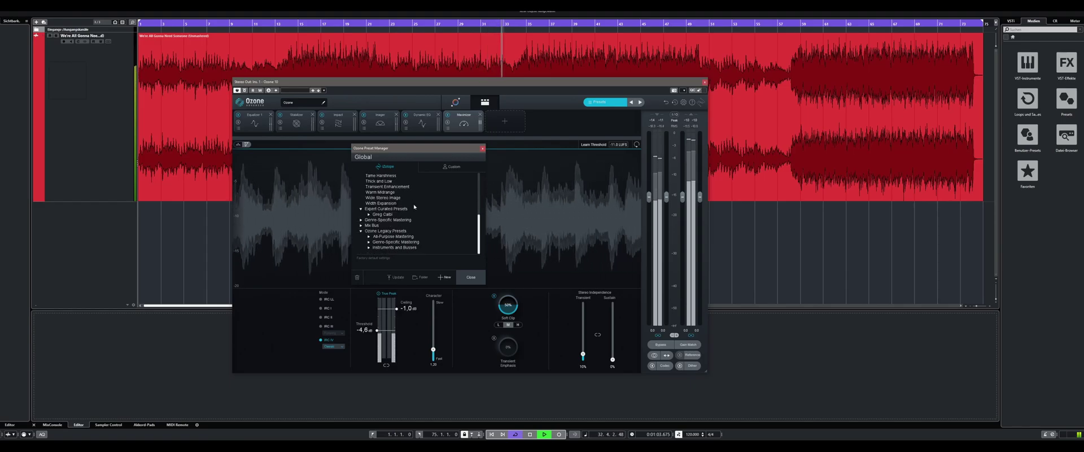
scroll(424, 209, "down", 5)
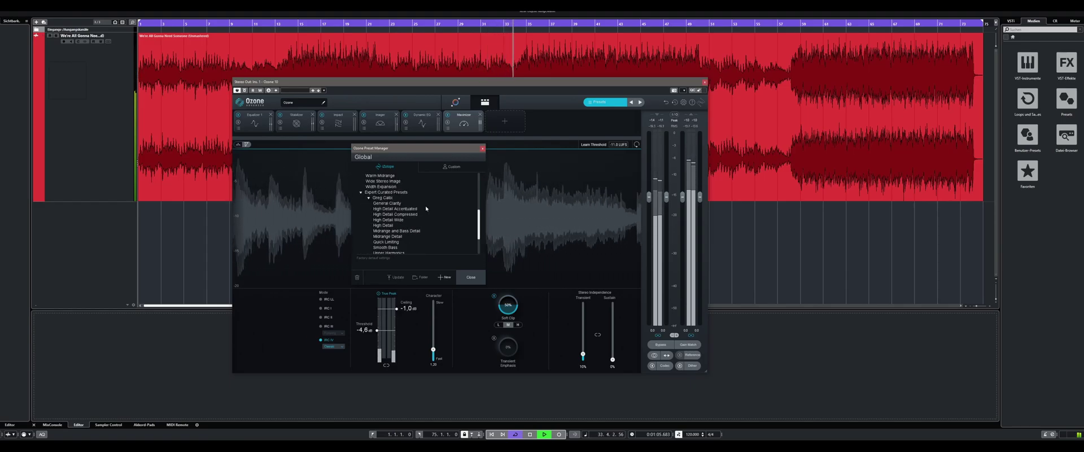
scroll(426, 209, "down", 5)
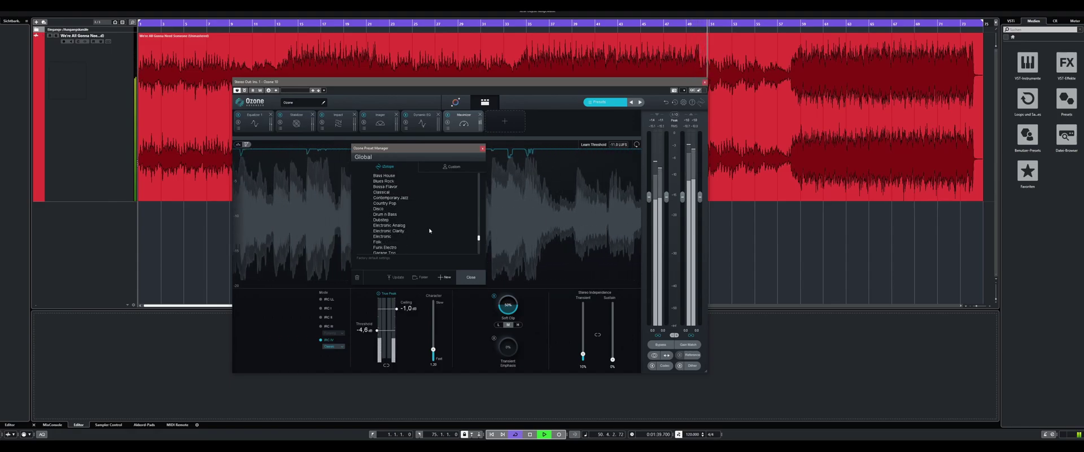
scroll(429, 230, "down", 5)
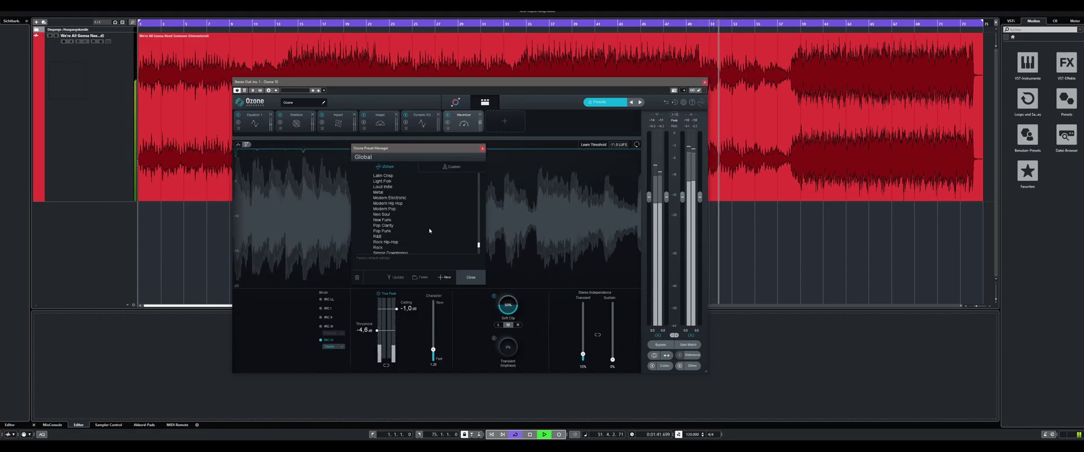
scroll(429, 230, "down", 5)
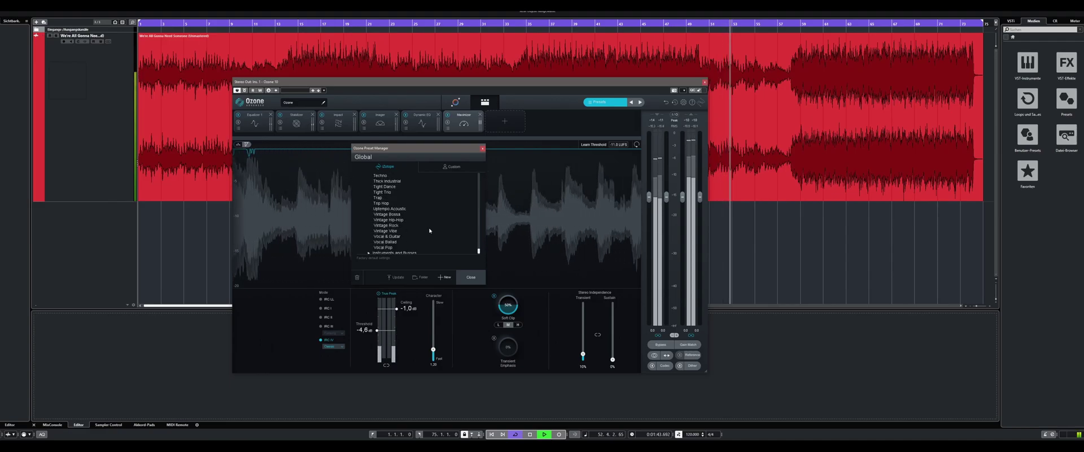
scroll(429, 231, "down", 1)
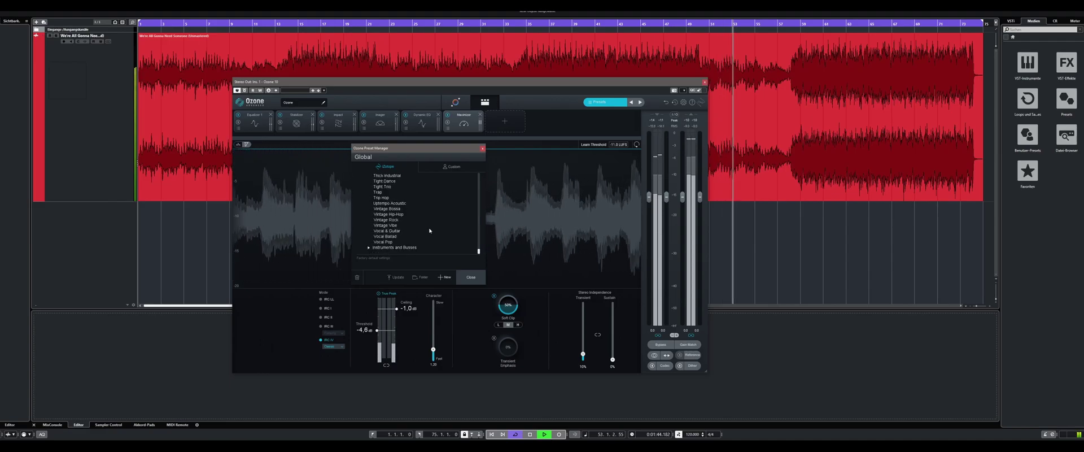
- Expand the Instruments and Busses preset folder and browse its presets
left_click(368, 249)
scroll(456, 228, "down", 4)
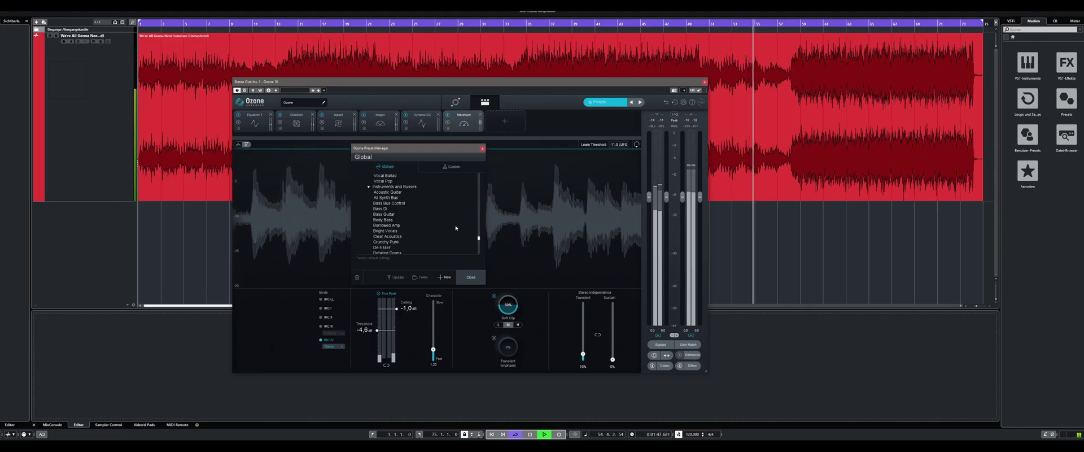
scroll(456, 228, "down", 4)
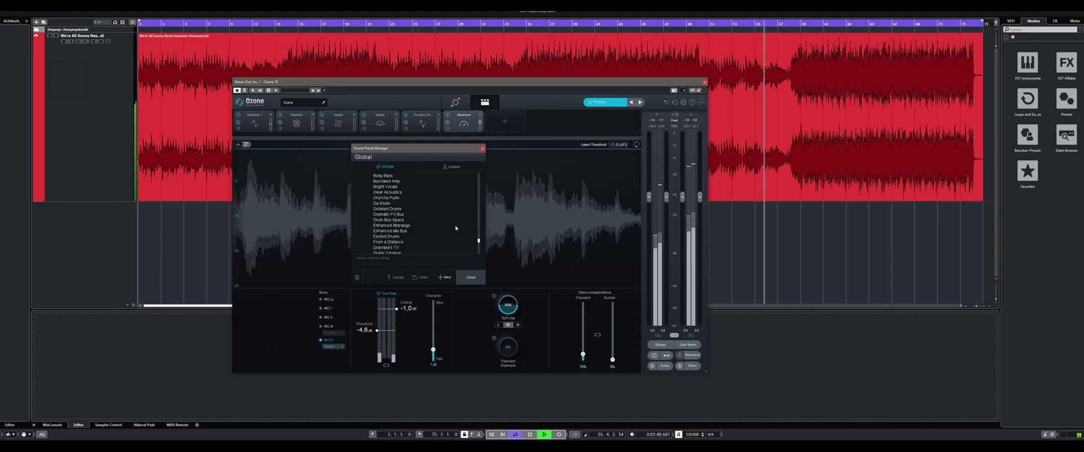
scroll(455, 228, "down", 6)
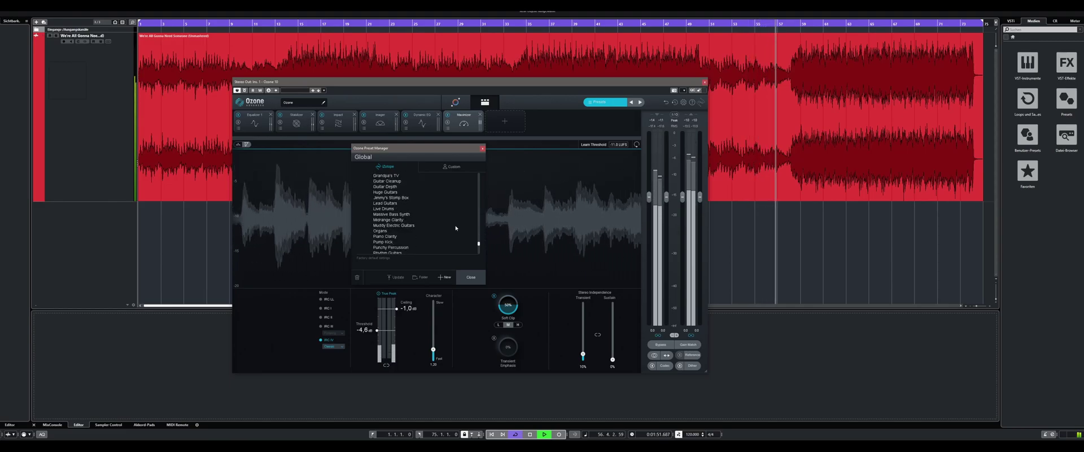
scroll(456, 228, "down", 6)
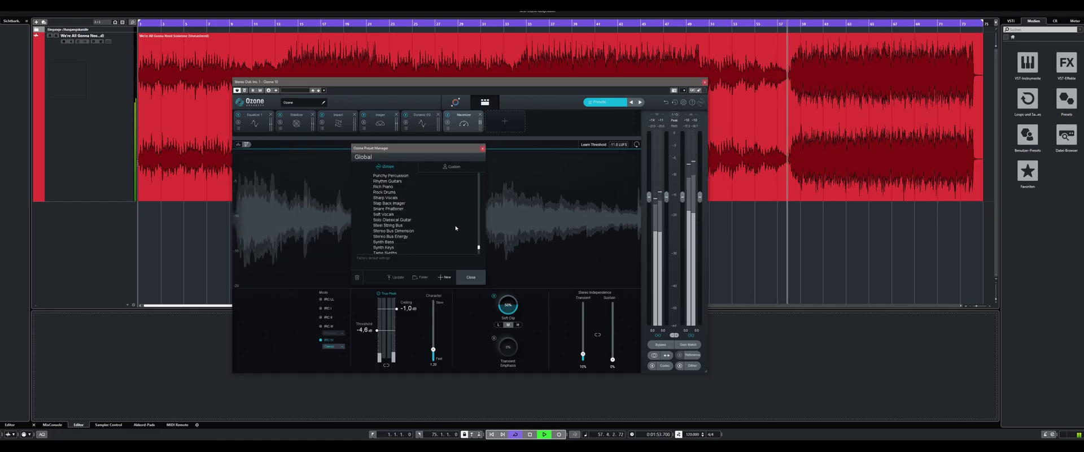
scroll(455, 228, "down", 6)
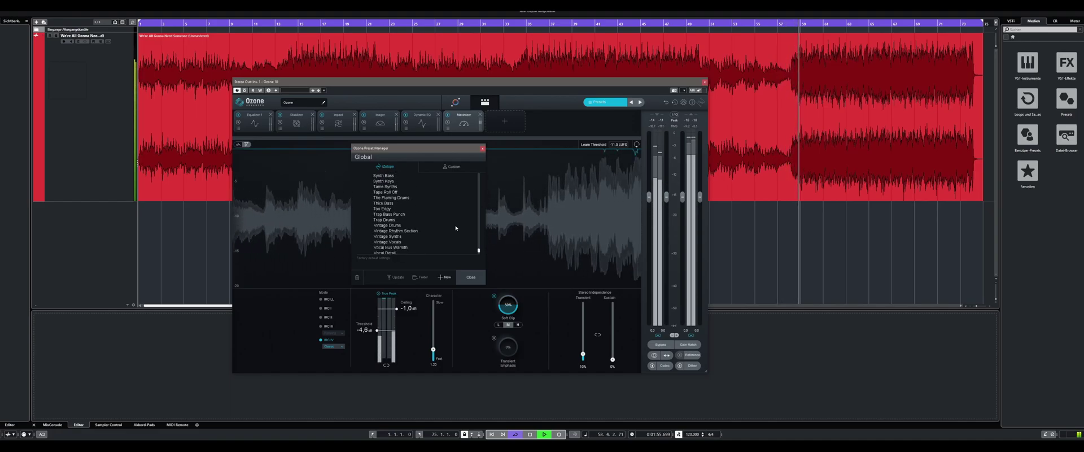
scroll(456, 228, "down", 3)
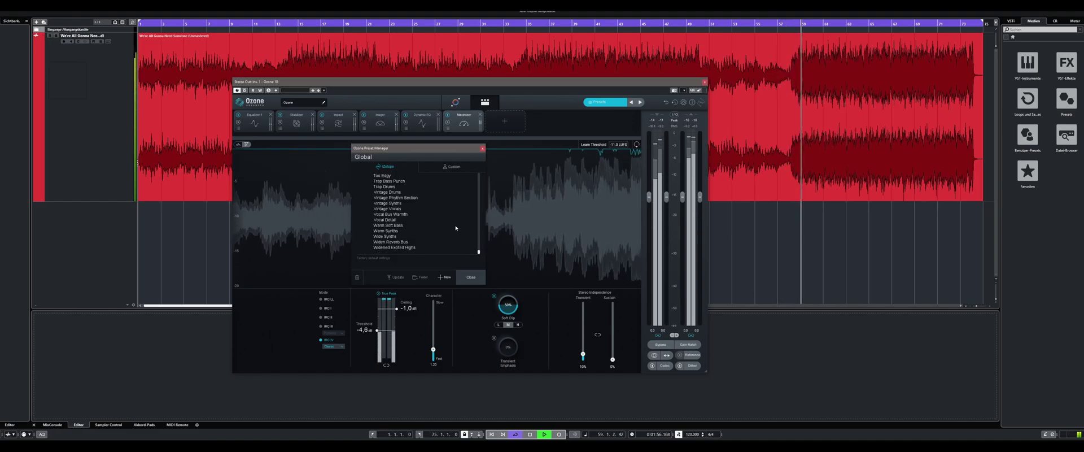
- Close the Preset Manager and show the list of modules that can follow the Maximizer
left_click(477, 279)
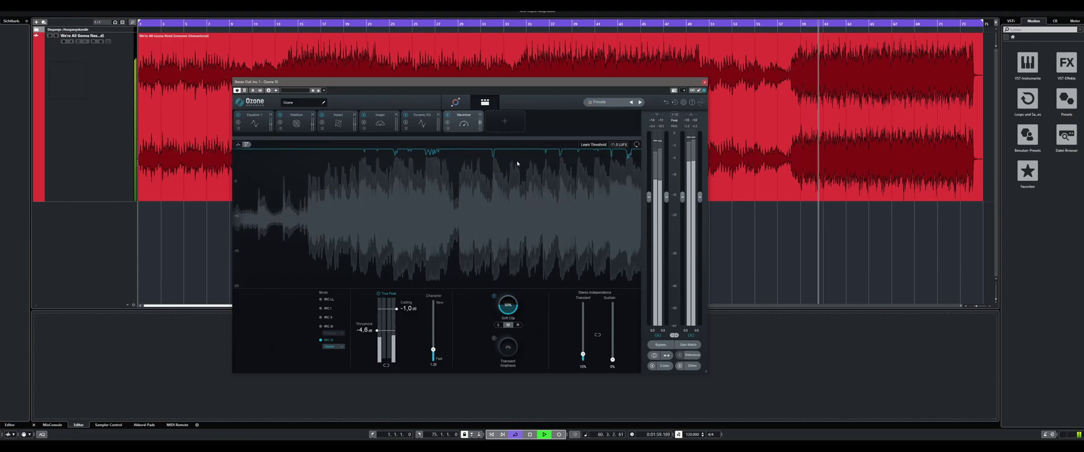
left_click(508, 122)
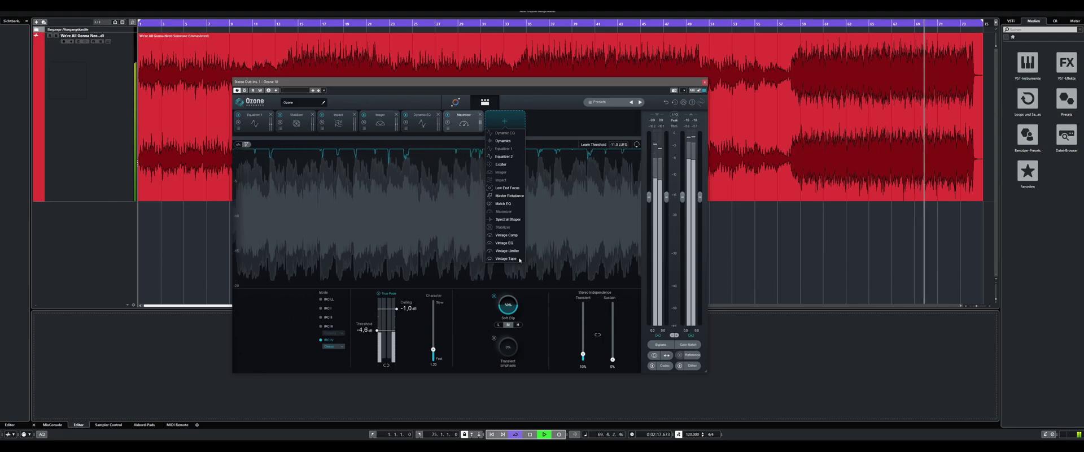
- Add Master Rebalance, boost focus gain about 4.7 dB, switch to Vocals, reset near 0 dB, then remove it
left_click(516, 196)
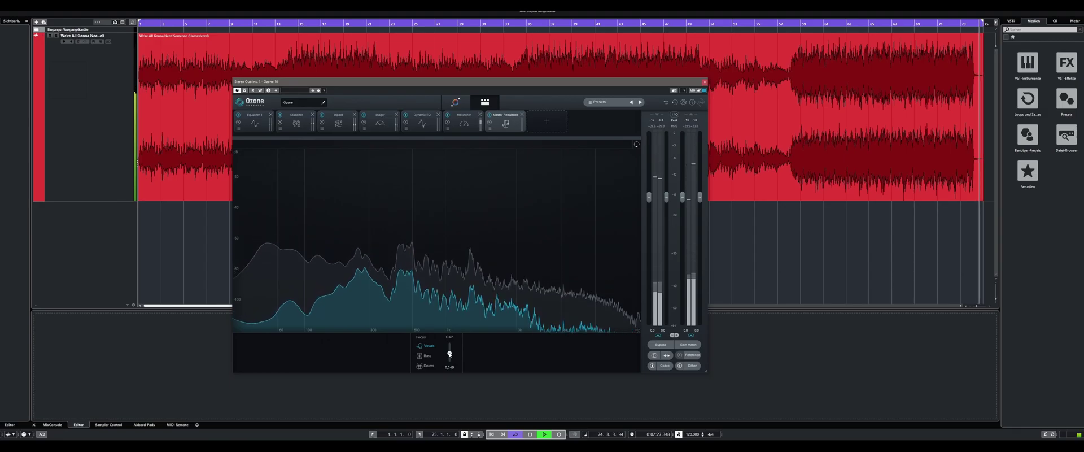
left_click_drag(450, 354, 451, 366)
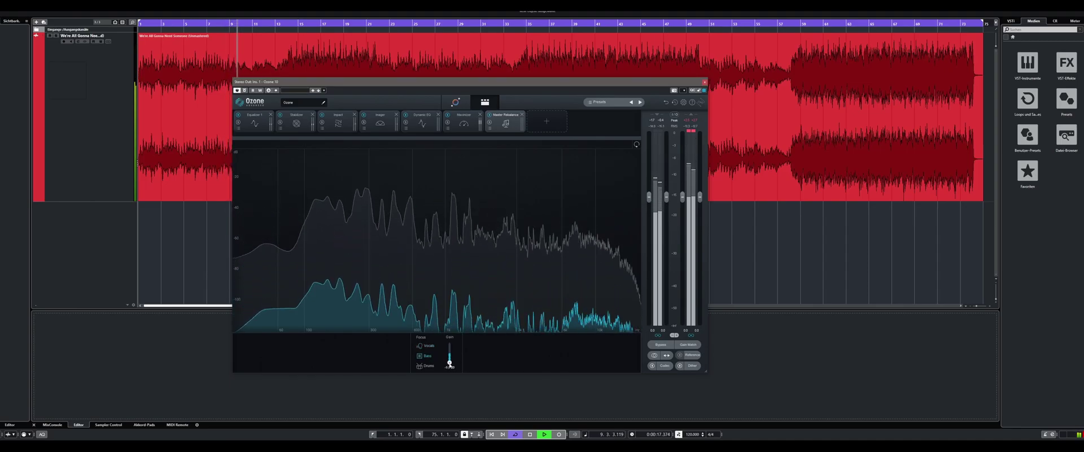
left_click(425, 345)
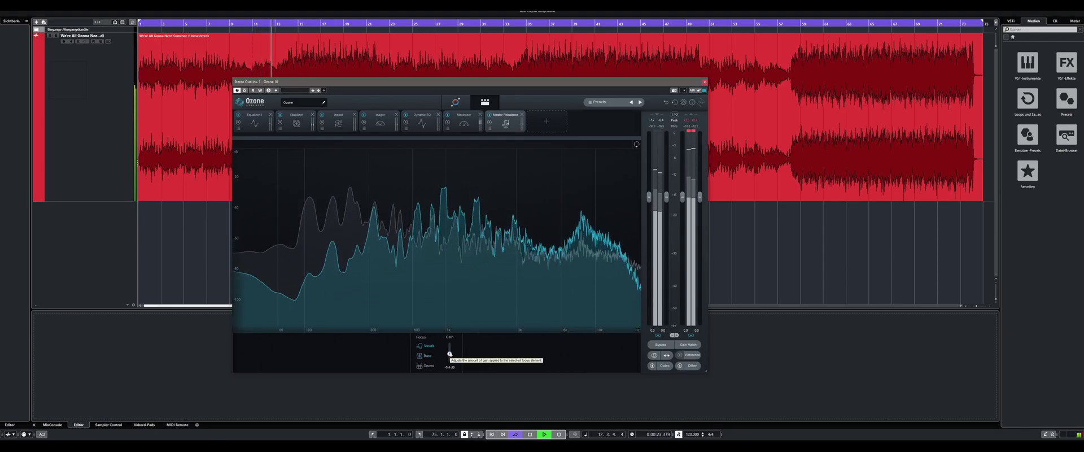
left_click_drag(450, 354, 450, 353)
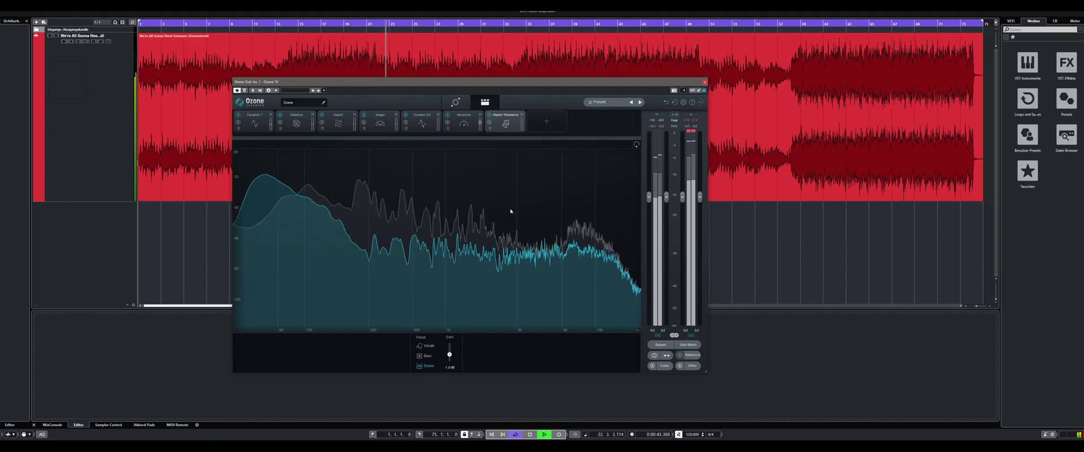
left_click(522, 115)
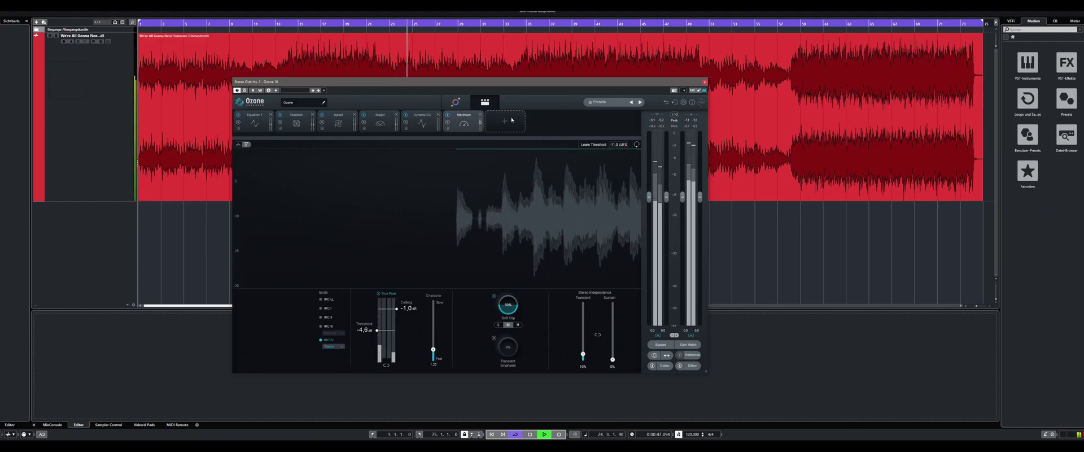
- Add Low End Focus and sweep its contrast from 100% to -100%, settling at a moderate amount
left_click(505, 120)
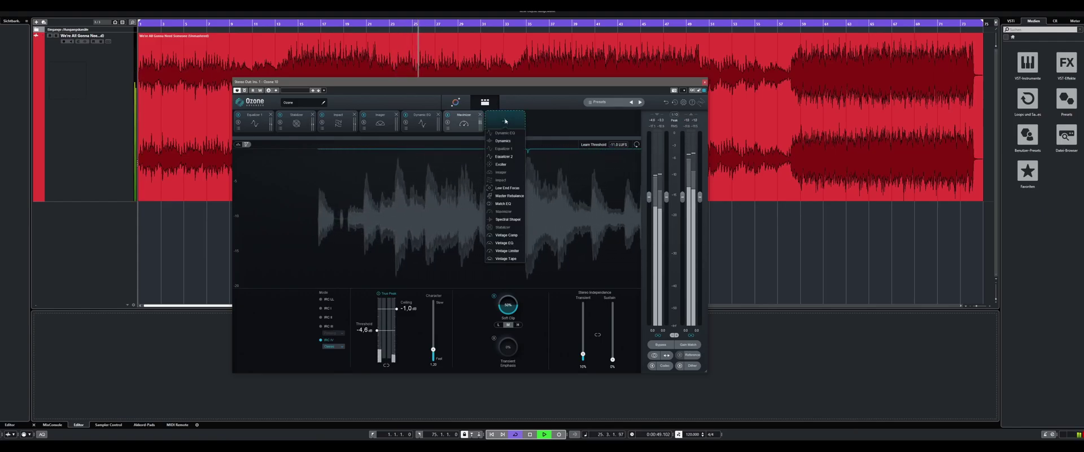
left_click(507, 188)
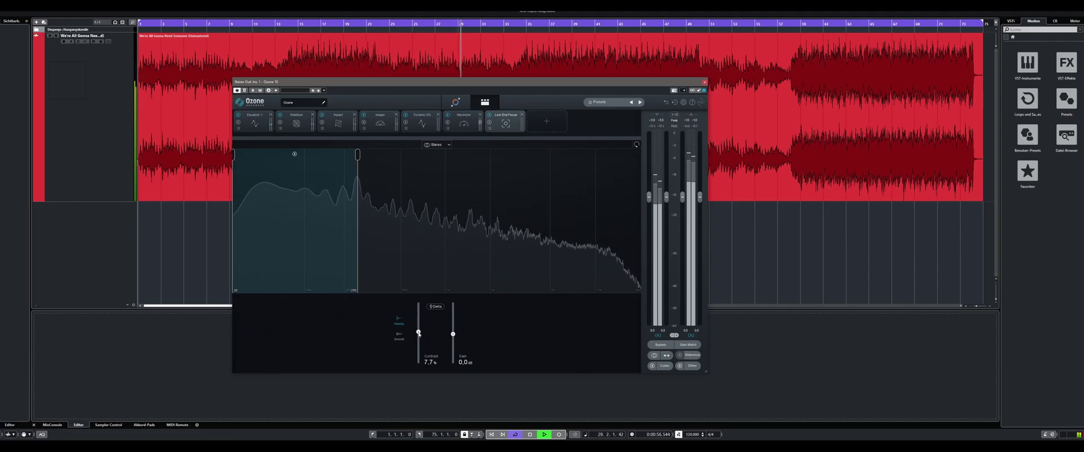
left_click_drag(419, 322, 418, 303)
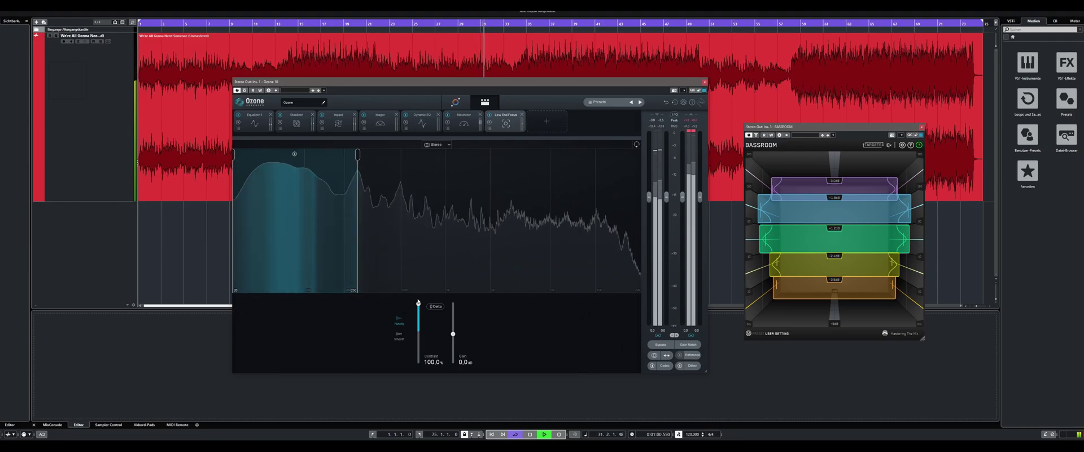
left_click_drag(419, 306, 418, 336)
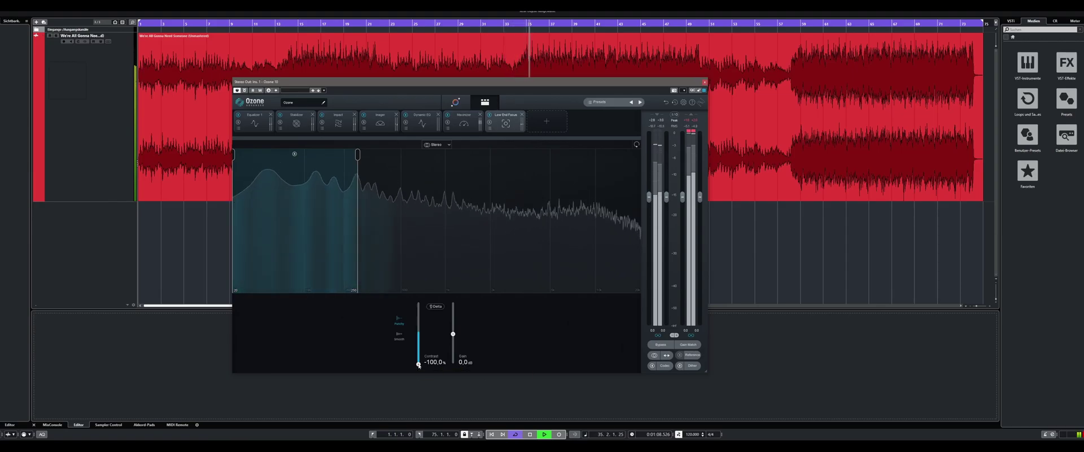
left_click_drag(418, 364, 453, 358)
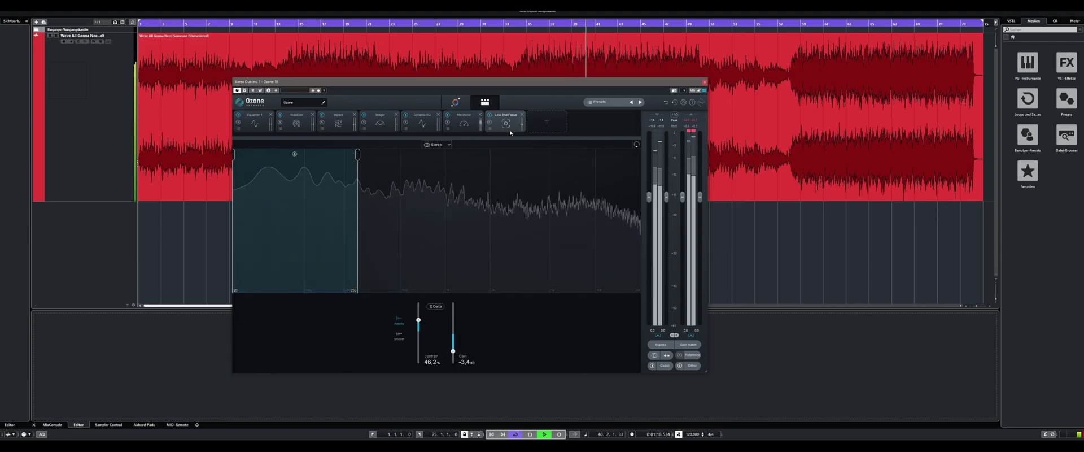
- Switch Low End Focus to Smooth mode, raise its gain to 2.4 dB, then remove it
left_click(398, 338)
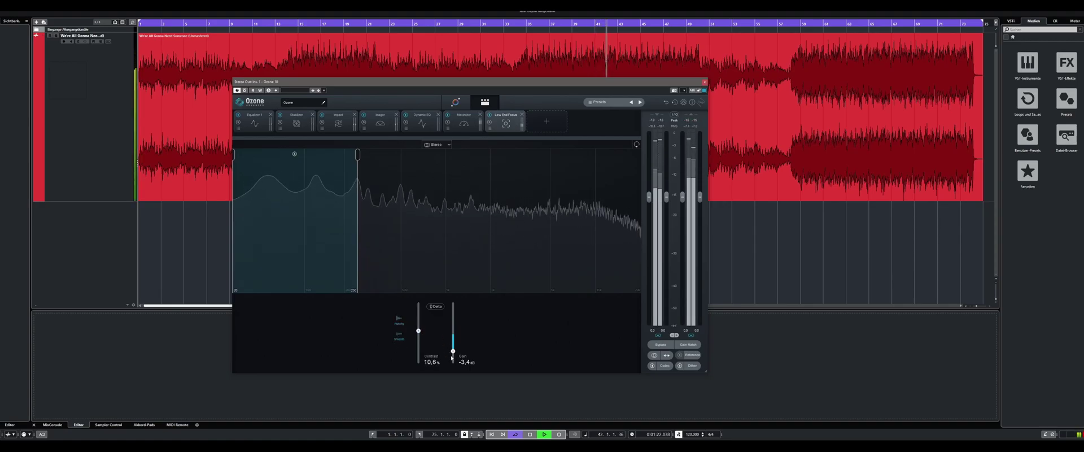
left_click_drag(453, 326, 453, 322)
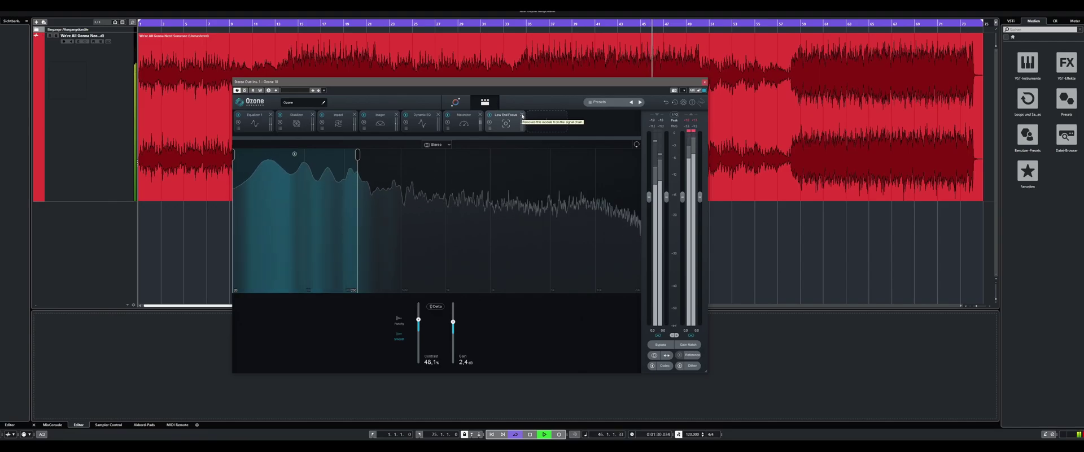
left_click(523, 115)
- Add Spectral Shaper, let it learn the problem band, and lower its threshold to about -7 dB
left_click(505, 122)
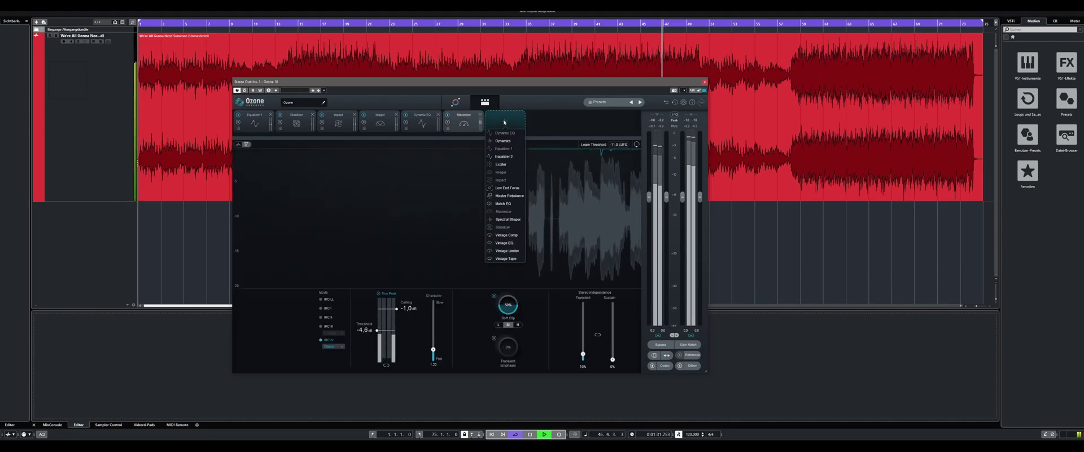
left_click(507, 219)
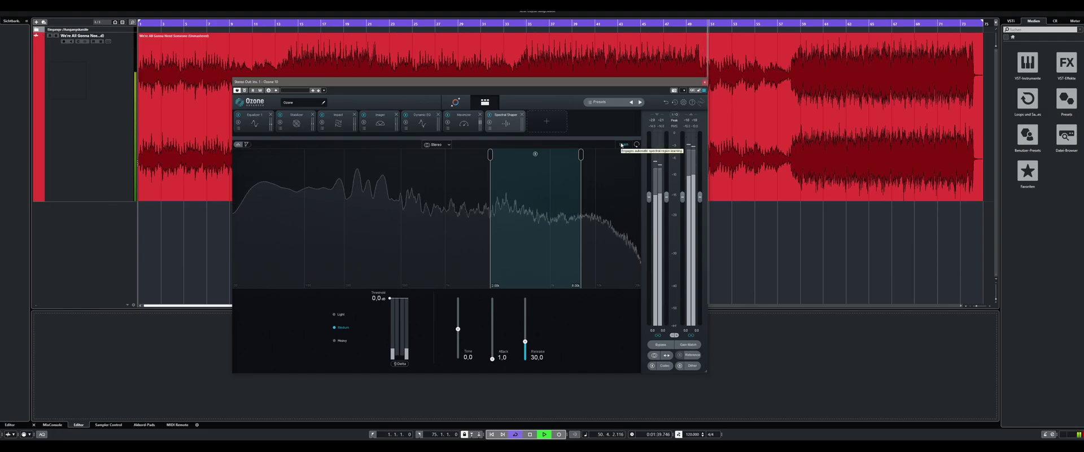
left_click(622, 145)
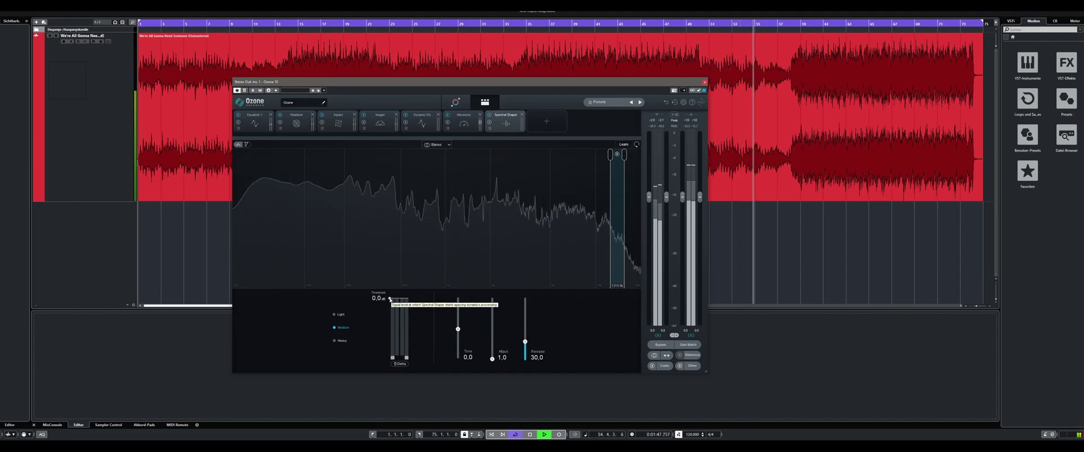
left_click_drag(389, 299, 389, 300)
left_click_drag(390, 304, 390, 311)
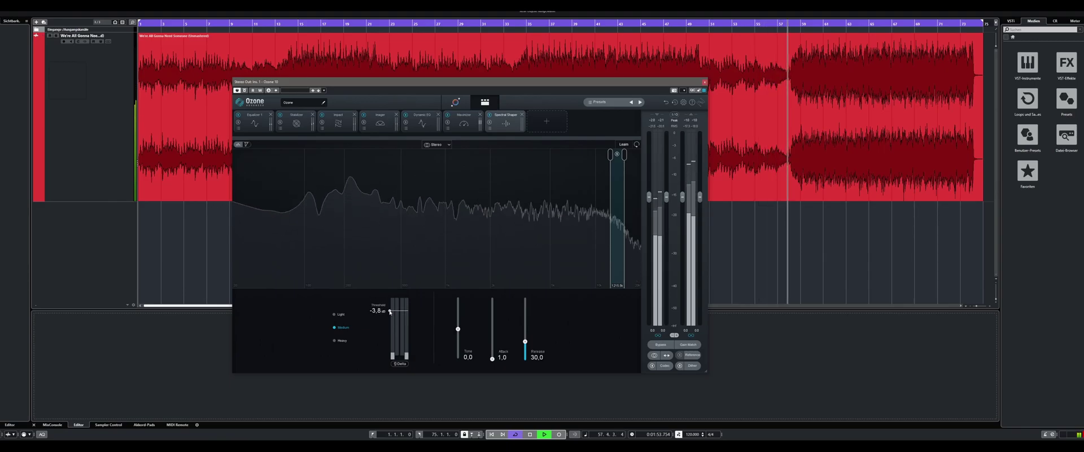
mouse_move(390, 311)
left_mouse_down()
mouse_move(394, 364)
mouse_move(402, 301)
left_mouse_up()
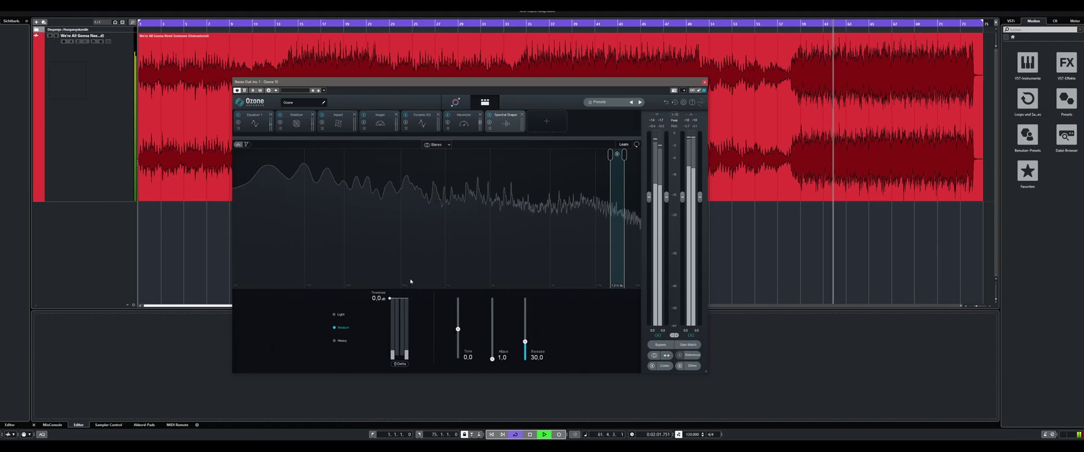
left_click_drag(390, 298, 393, 277)
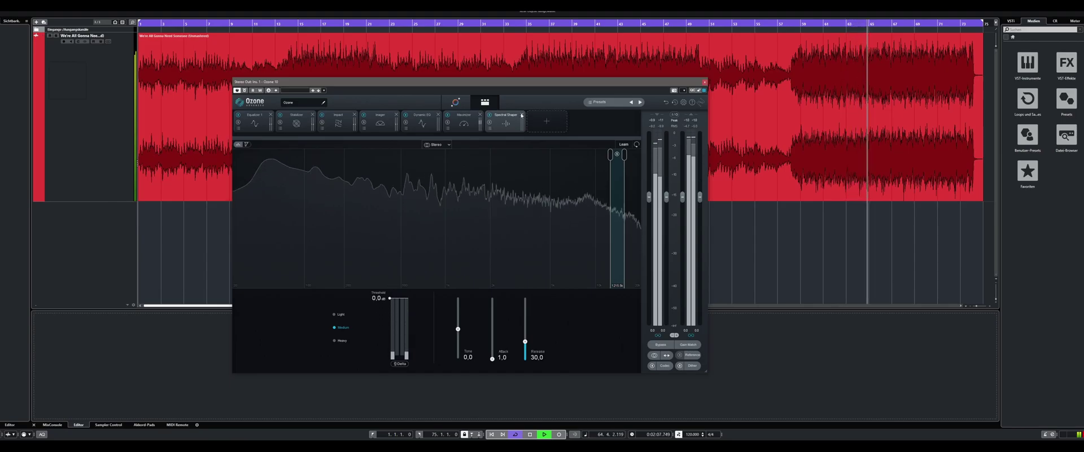
- Remove the trial Spectral Shaper and add a fresh one after the Maximizer
left_click(522, 115)
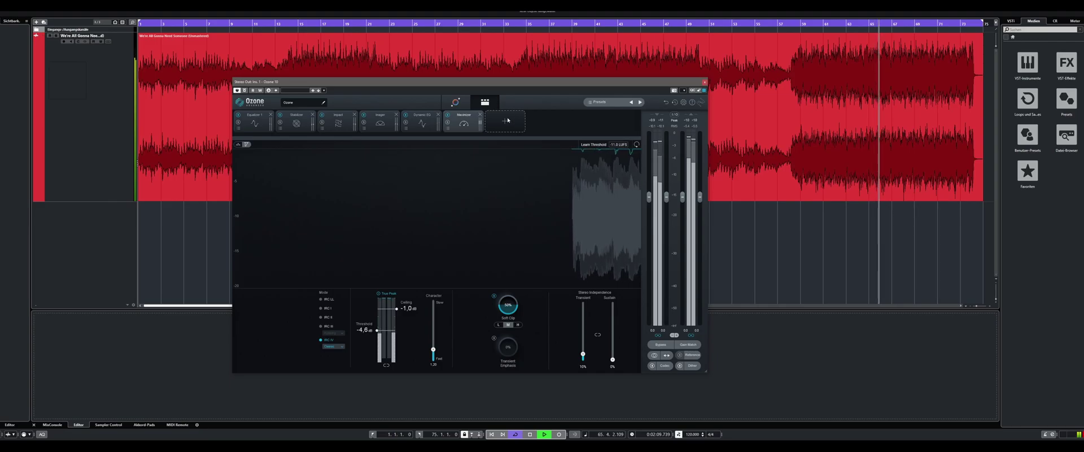
left_click(521, 116)
left_click(503, 220)
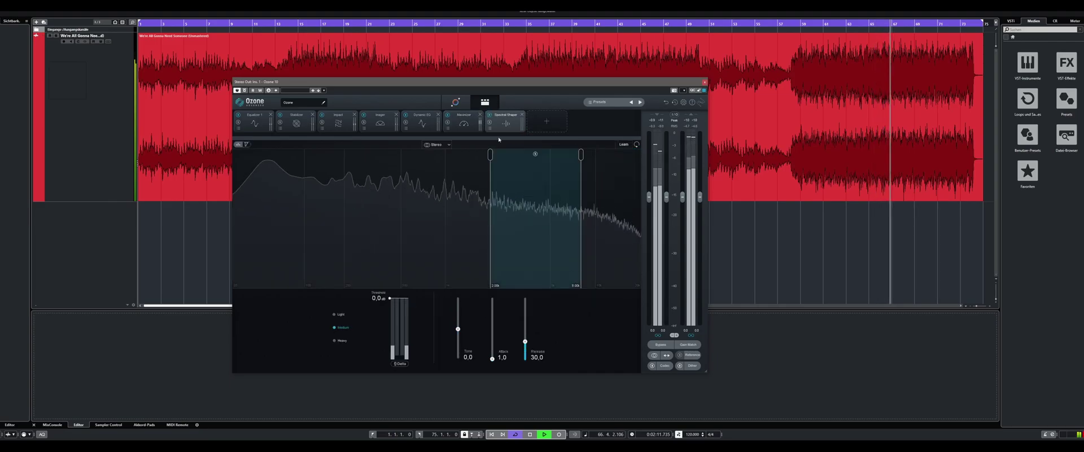
- Load the Reduce Extreme Treble preset on Spectral Shaper, then remove the module and reopen the module list
left_click(491, 128)
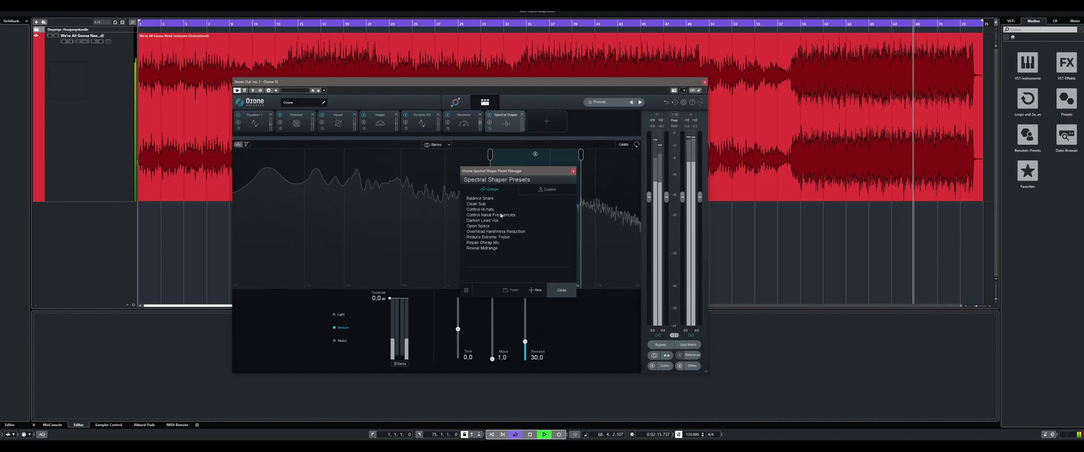
left_click(500, 237)
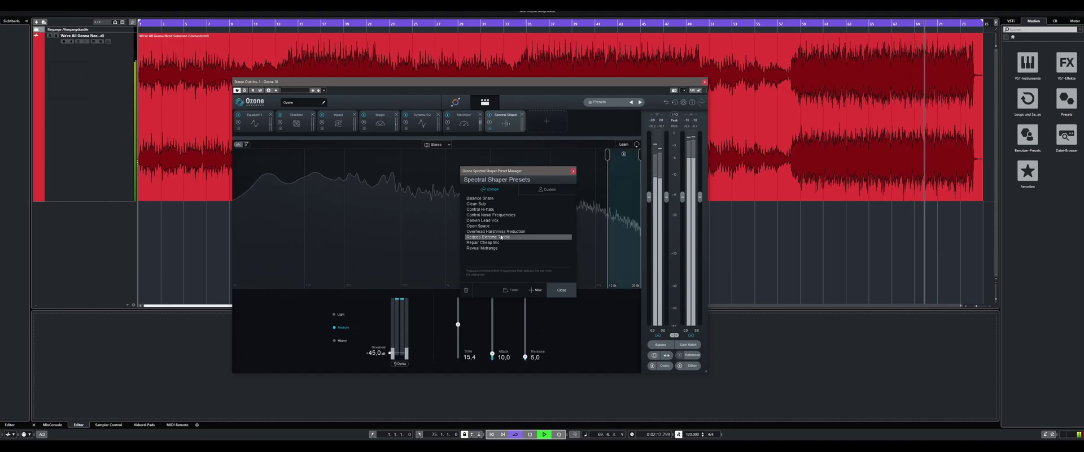
left_click(558, 287)
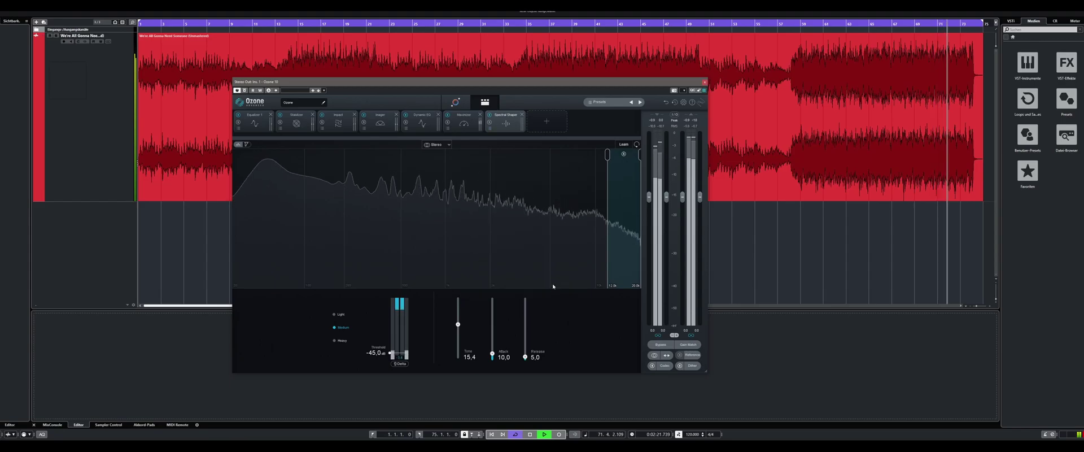
left_click(523, 115)
left_click(506, 122)
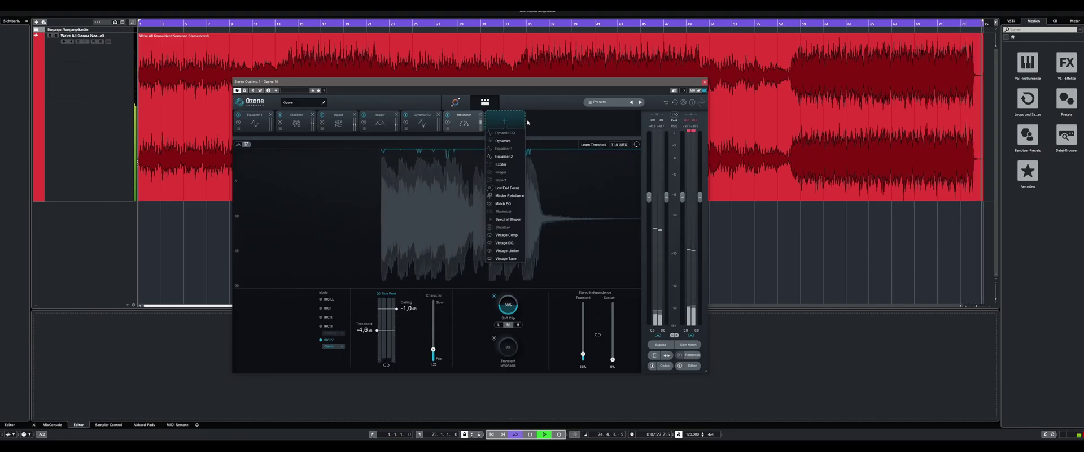
- Close the module list without adding anything, keeping the Maximizer as the last module
left_click(513, 120)
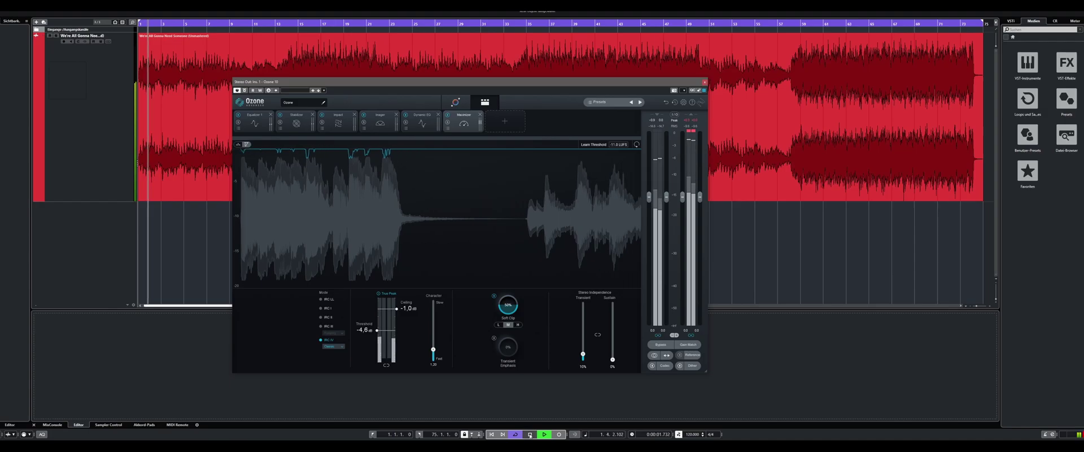